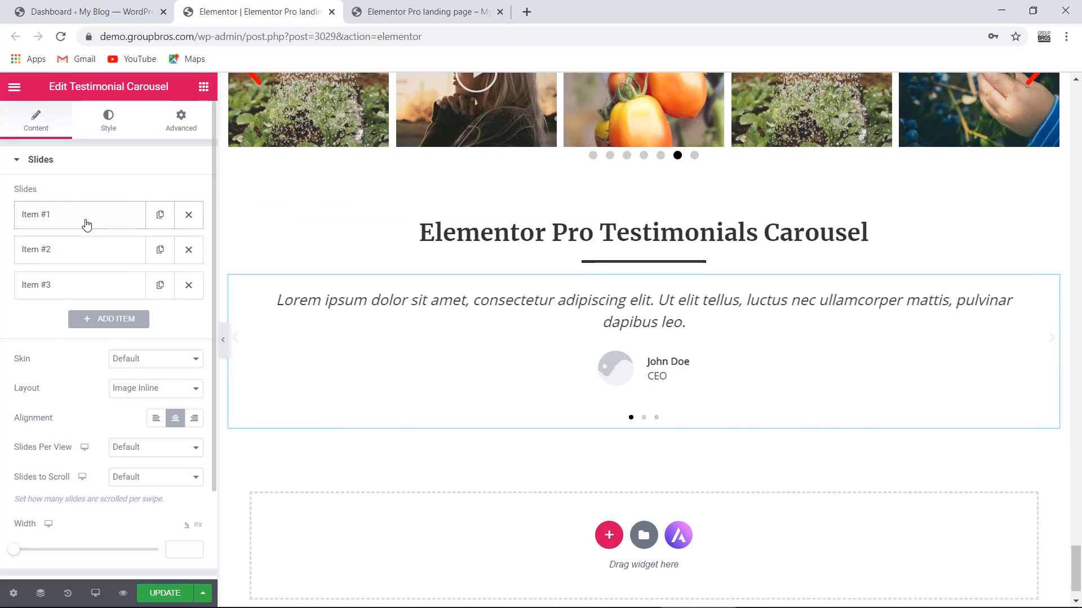
- Expand the first testimonial slide's fields, select its text, then collapse them again
left_click(169, 294)
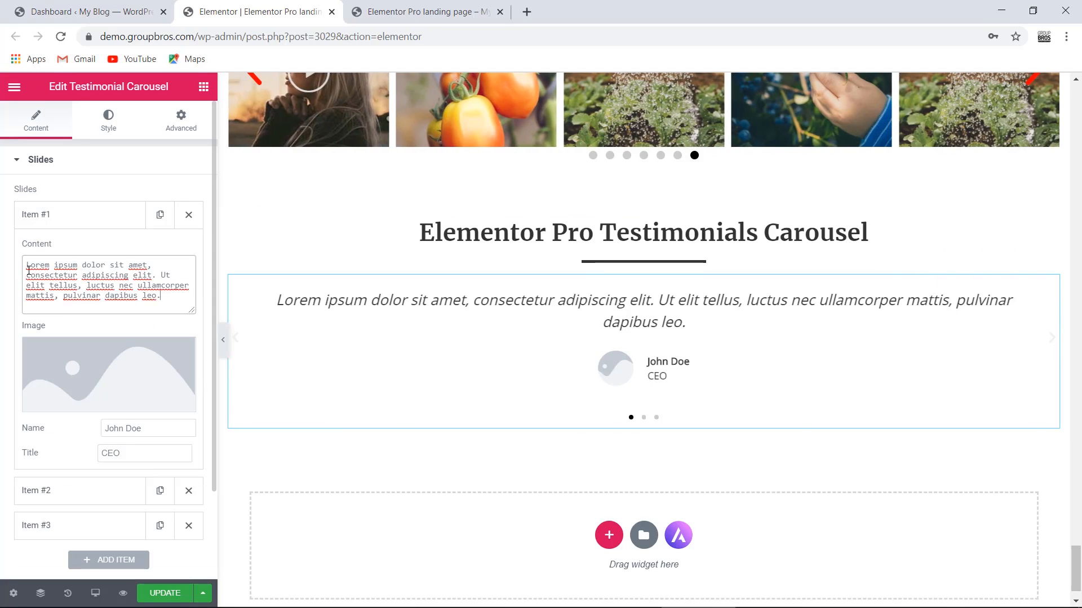
key("ctrl+a")
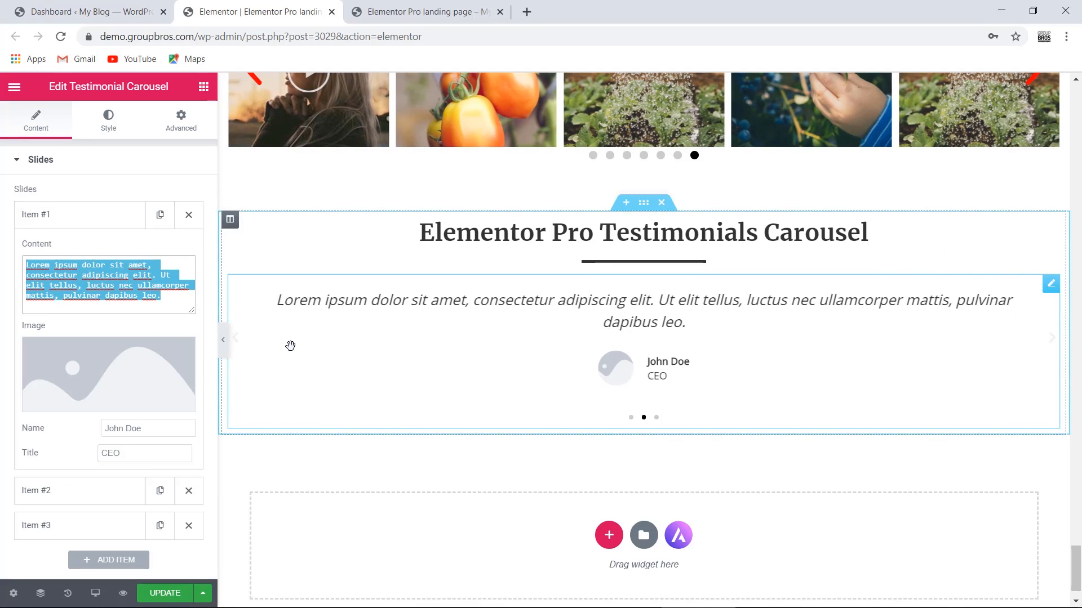
left_click(123, 219)
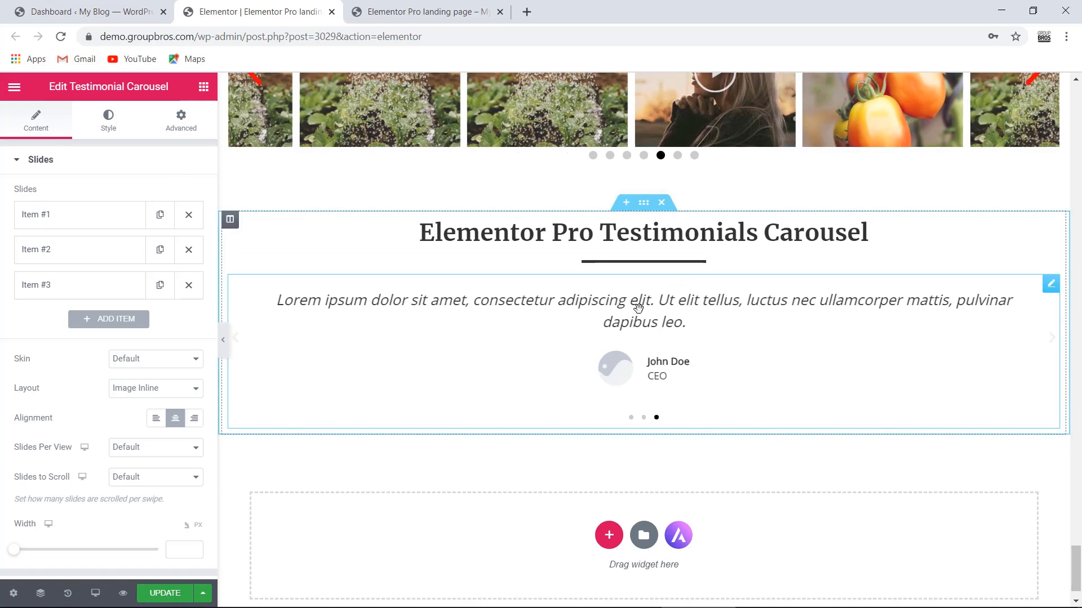
- Add a three-column inner section above the carousel with a widened middle column
left_click(204, 86)
left_click_drag(55, 211, 673, 303)
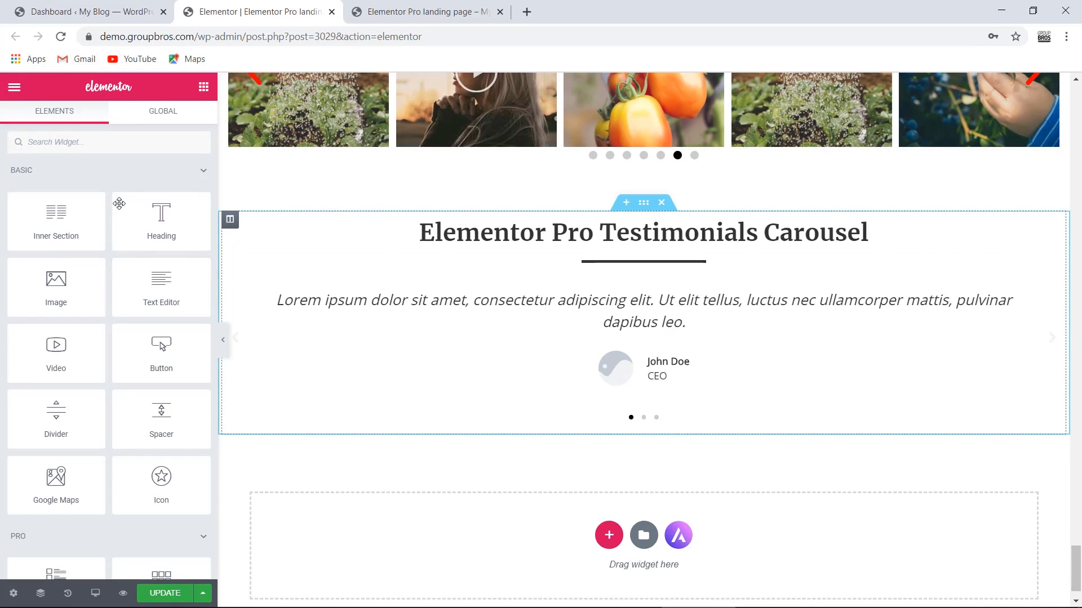
left_click_drag(71, 216, 778, 295)
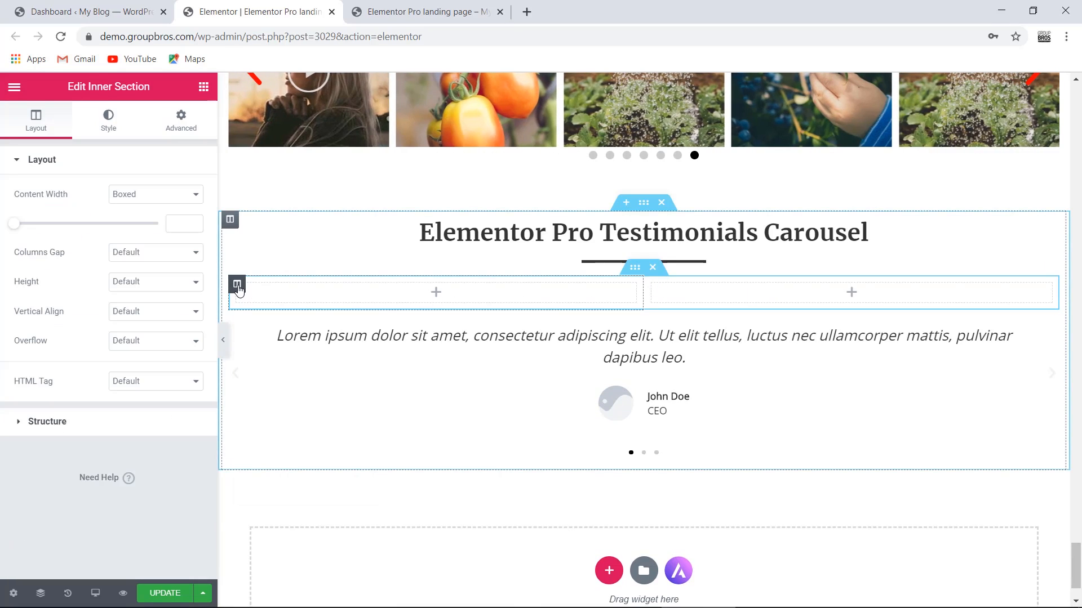
right_click(237, 284)
left_click(262, 316)
left_click_drag(506, 294, 394, 297)
left_click_drag(779, 294, 890, 293)
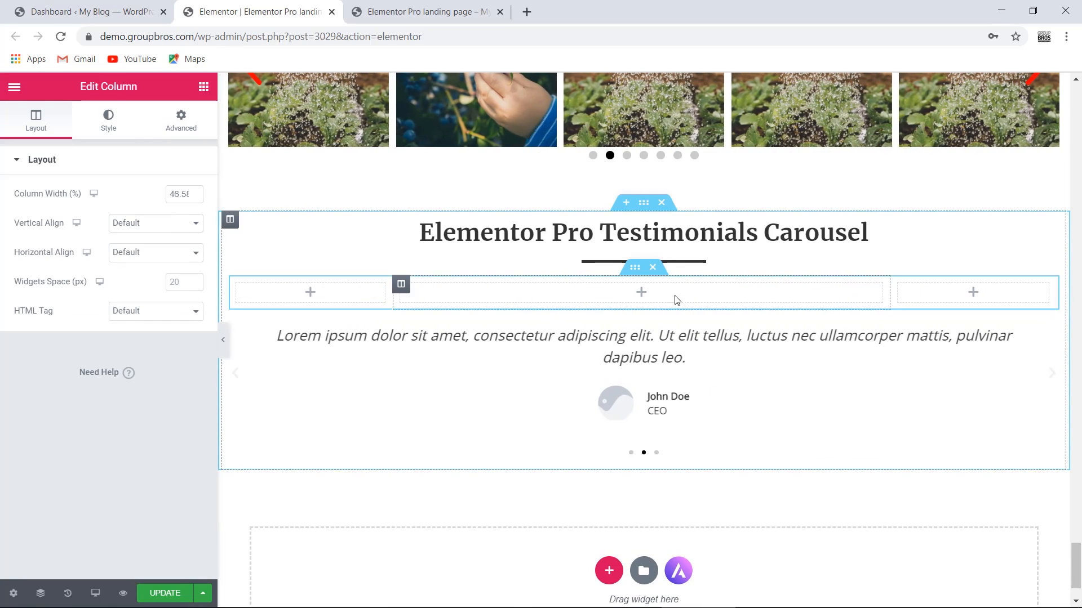
- Give the inner section a 60 px margin and move the carousel into its middle column
left_click(636, 270)
left_click(184, 131)
left_click(34, 219)
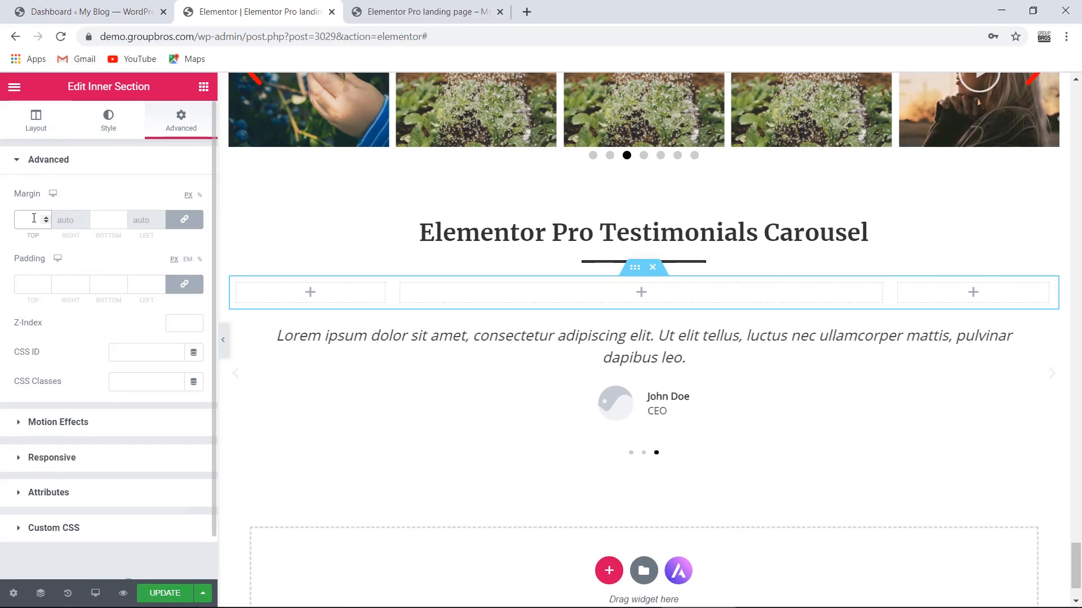
type("60")
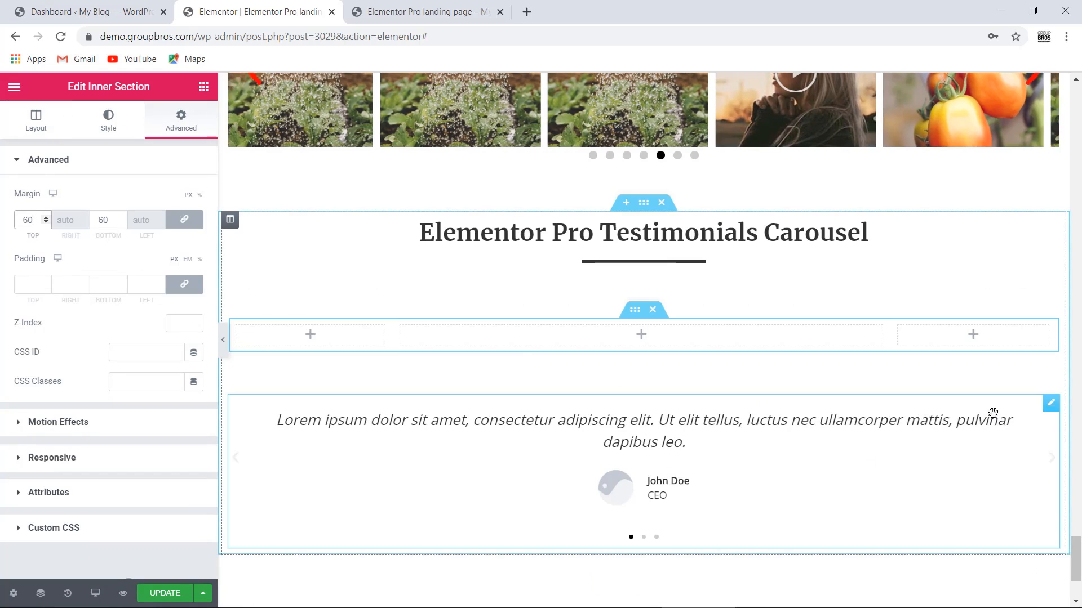
left_click_drag(1052, 404, 634, 340)
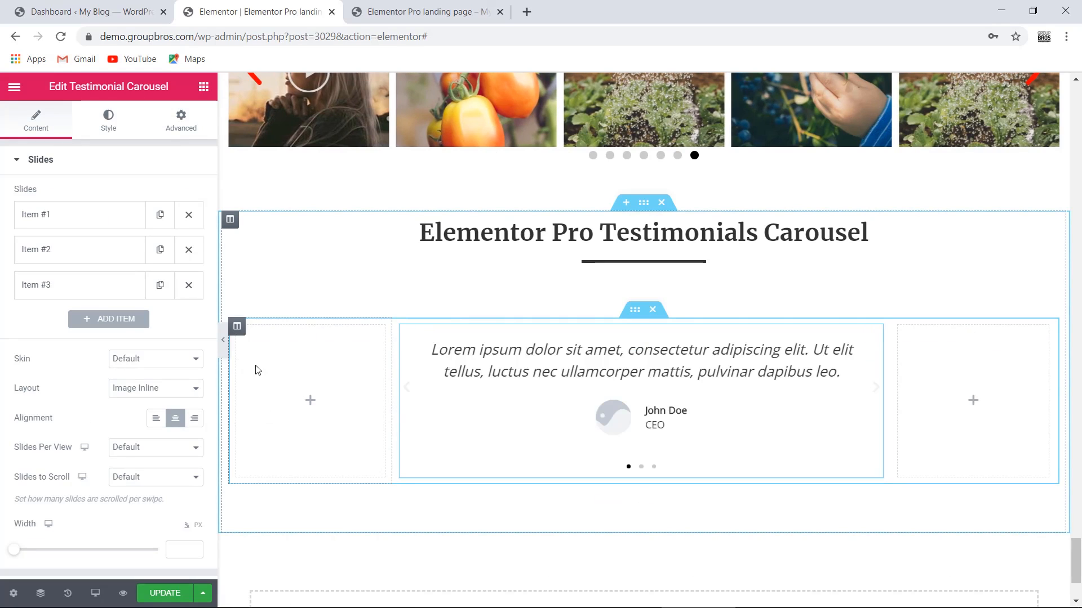
- Preview the layout without the editing panel, restore the panel, and expand testimonial Item #1
left_click(223, 340)
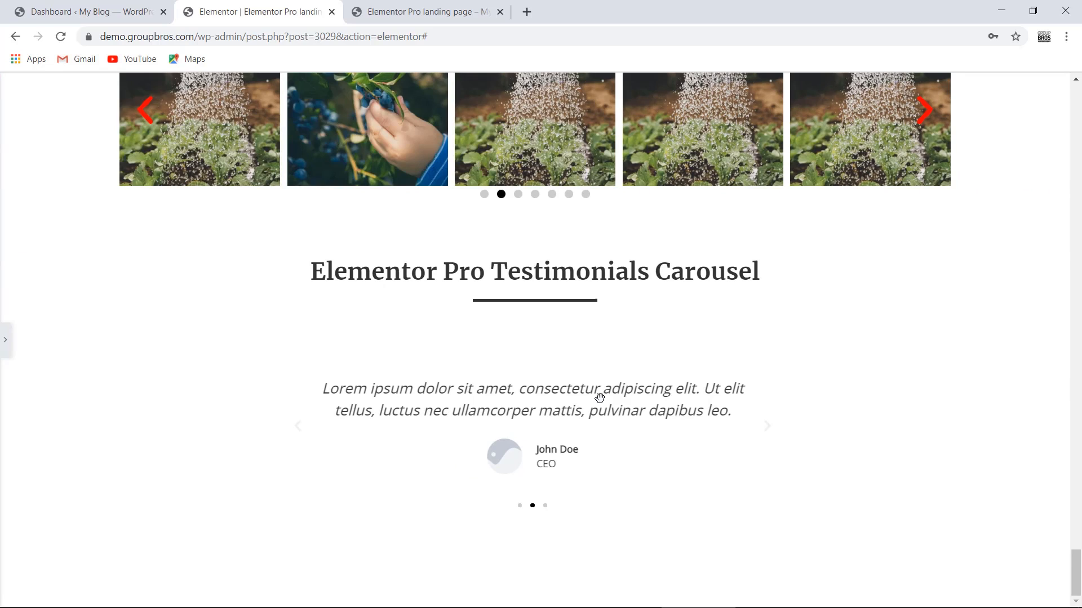
left_click(5, 339)
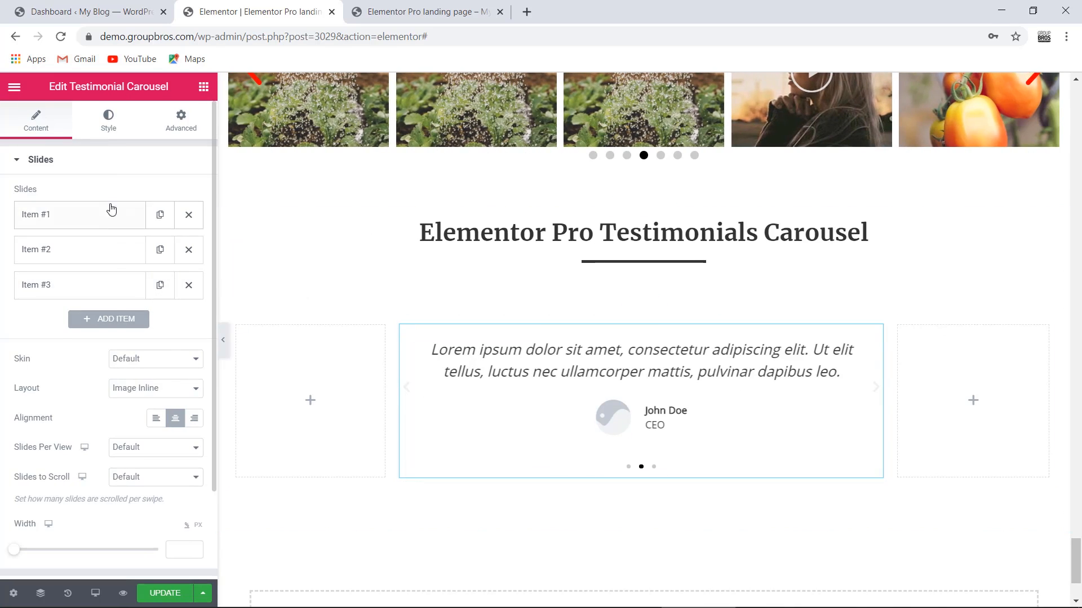
scroll(367, 251, "up", 4)
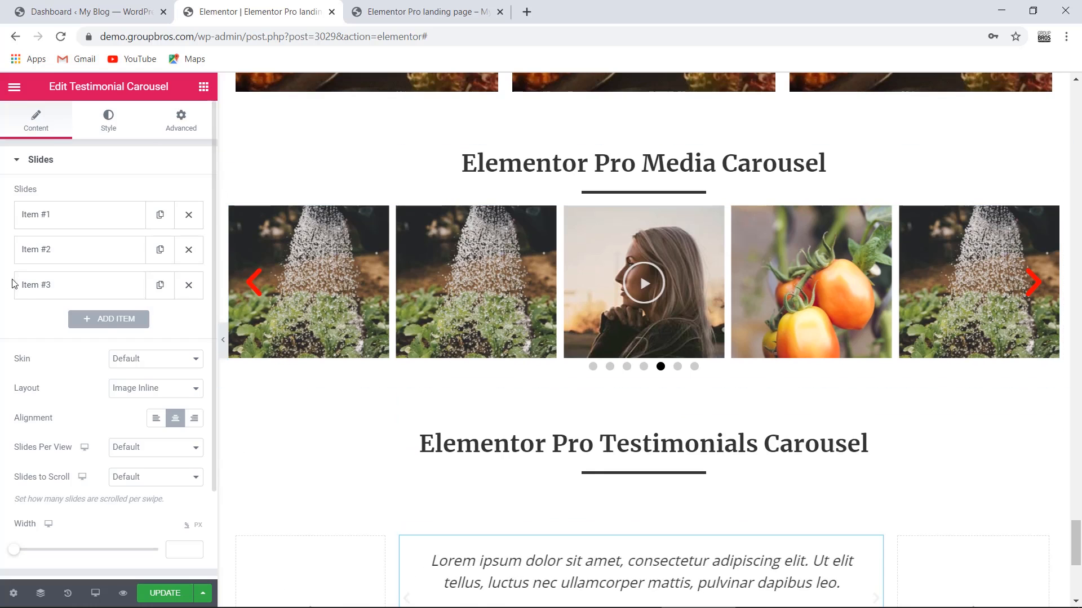
scroll(72, 259, "down", 2)
scroll(87, 275, "up", 2)
scroll(595, 384, "down", 4)
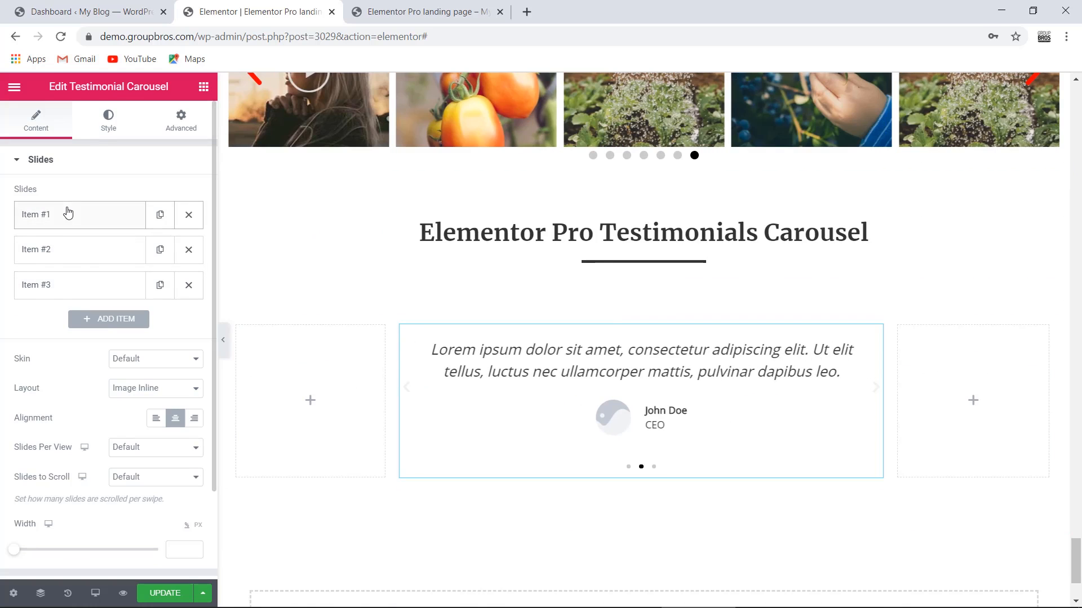
left_click(68, 212)
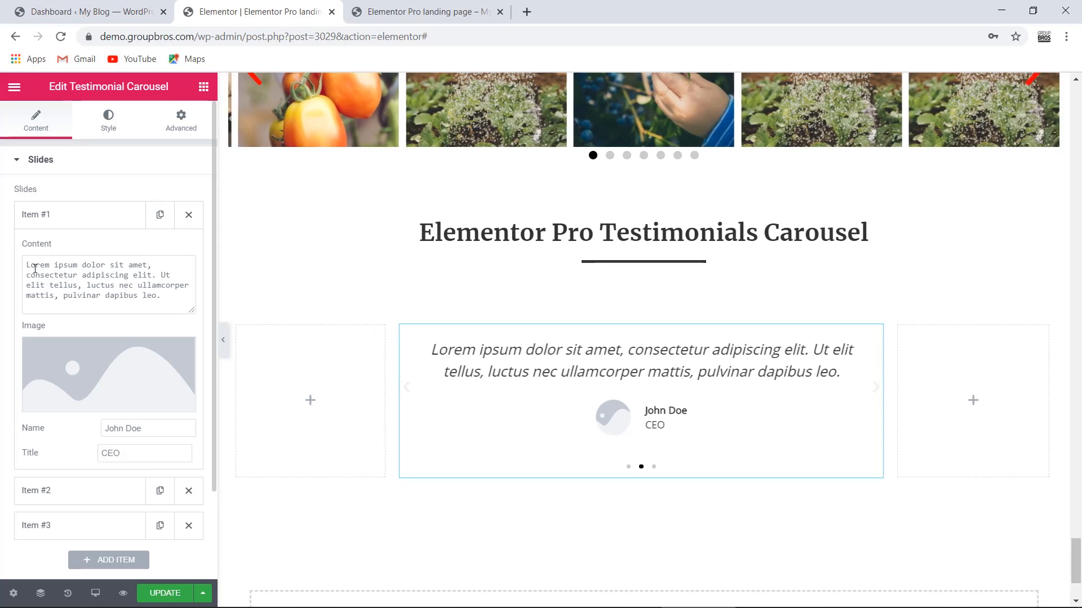
left_click_drag(26, 264, 159, 294)
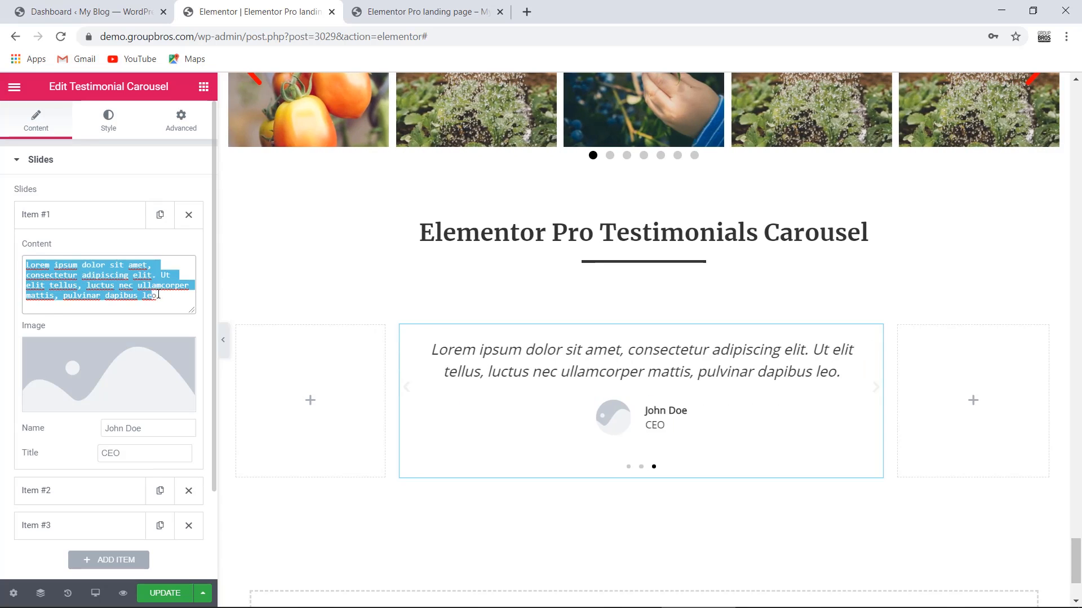
- Insert client04-free-img.jpg from the Media Library as Item #1's image
left_click(115, 372)
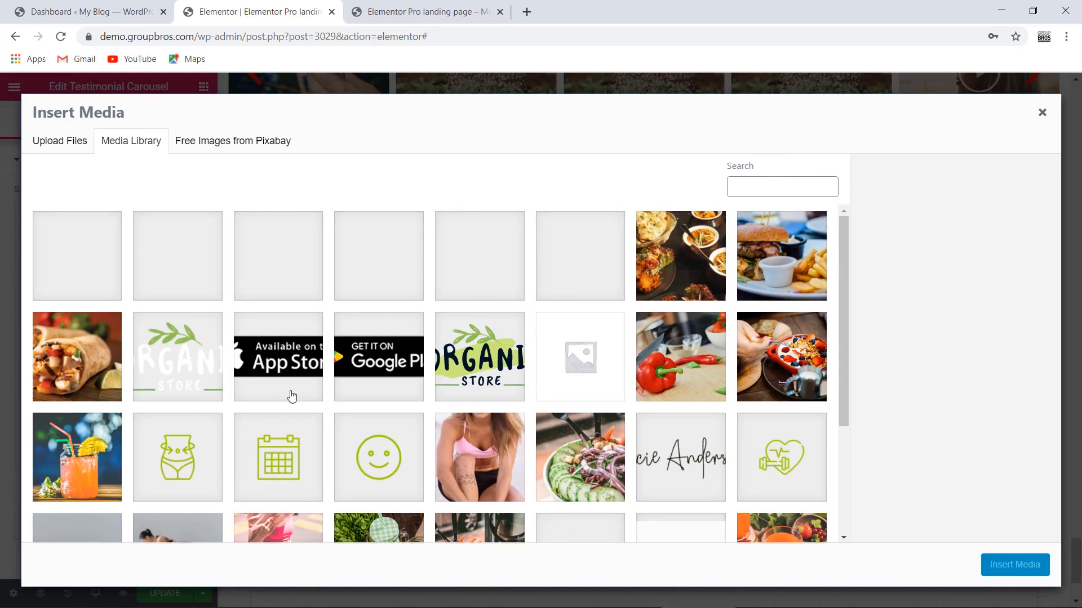
scroll(294, 396, "down", 3)
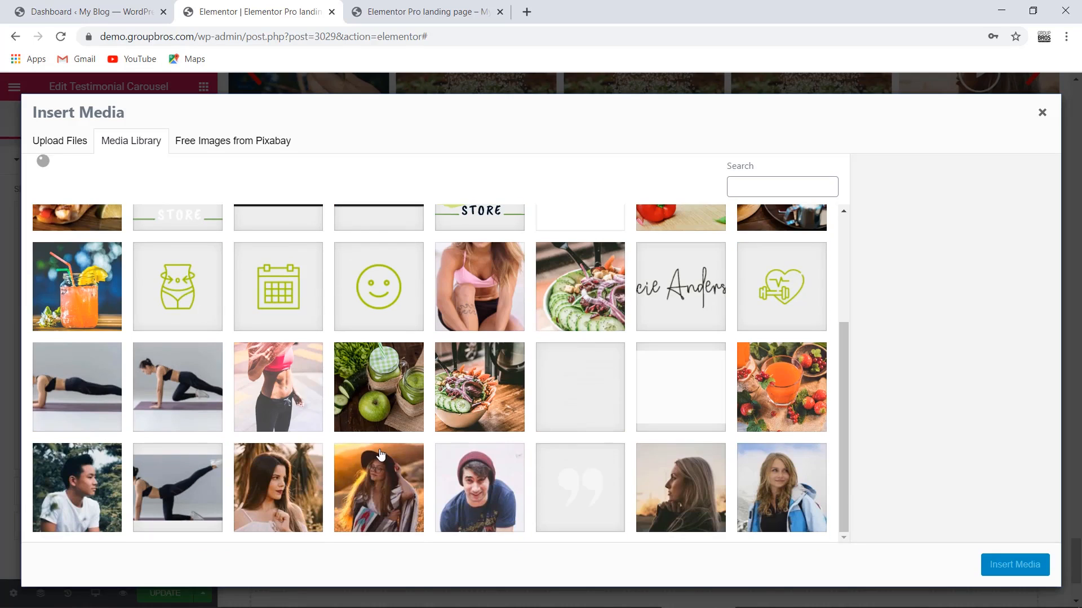
left_click(284, 491)
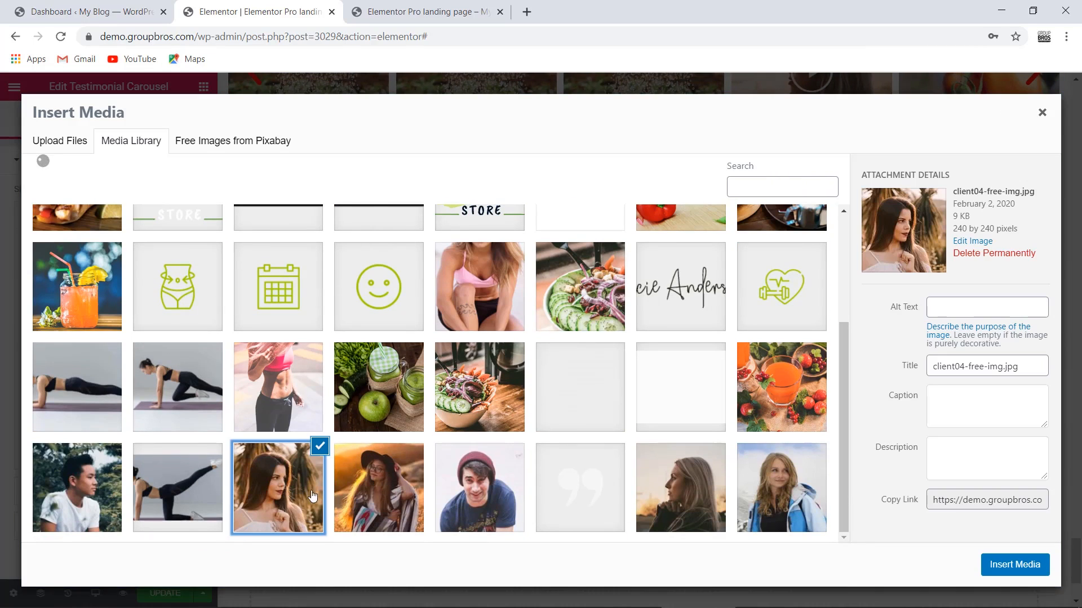
left_click(1005, 569)
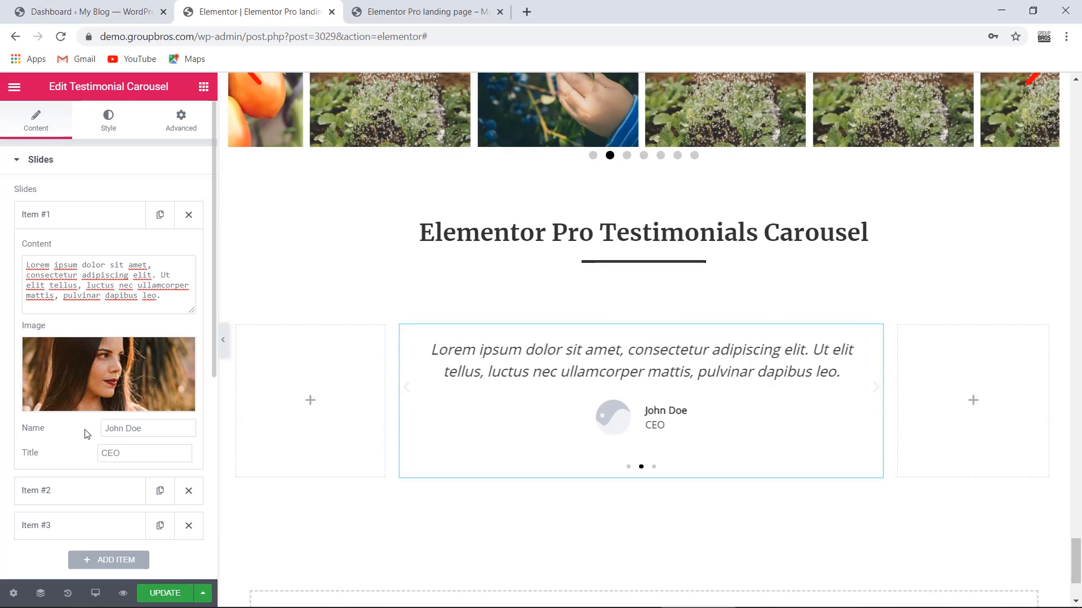
- Replace the first slide's placeholder name with the client's name and its title with 'Web Developer'
left_click_drag(105, 429, 150, 430)
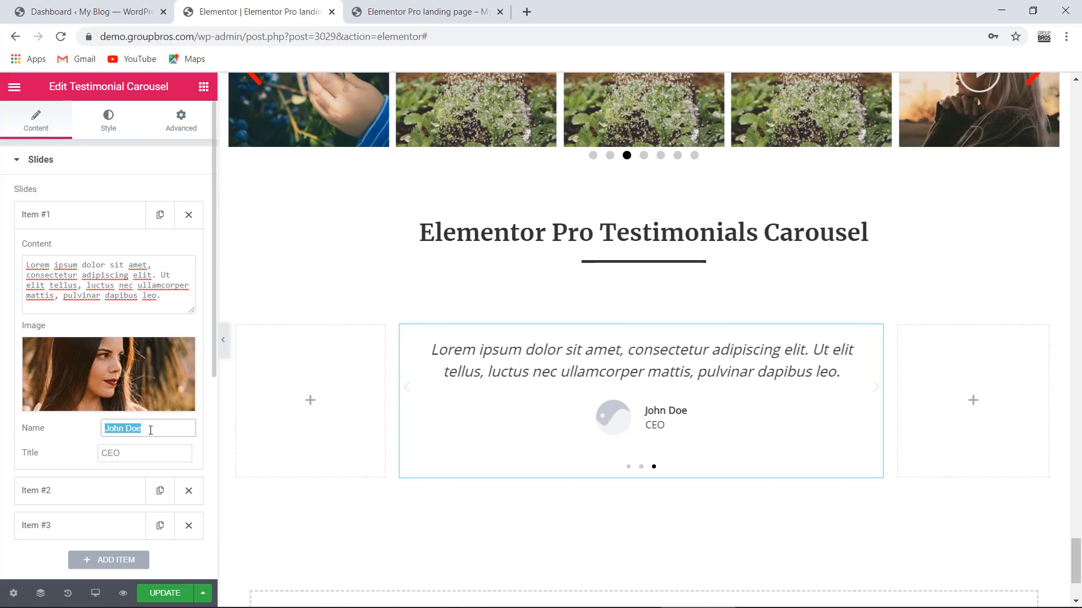
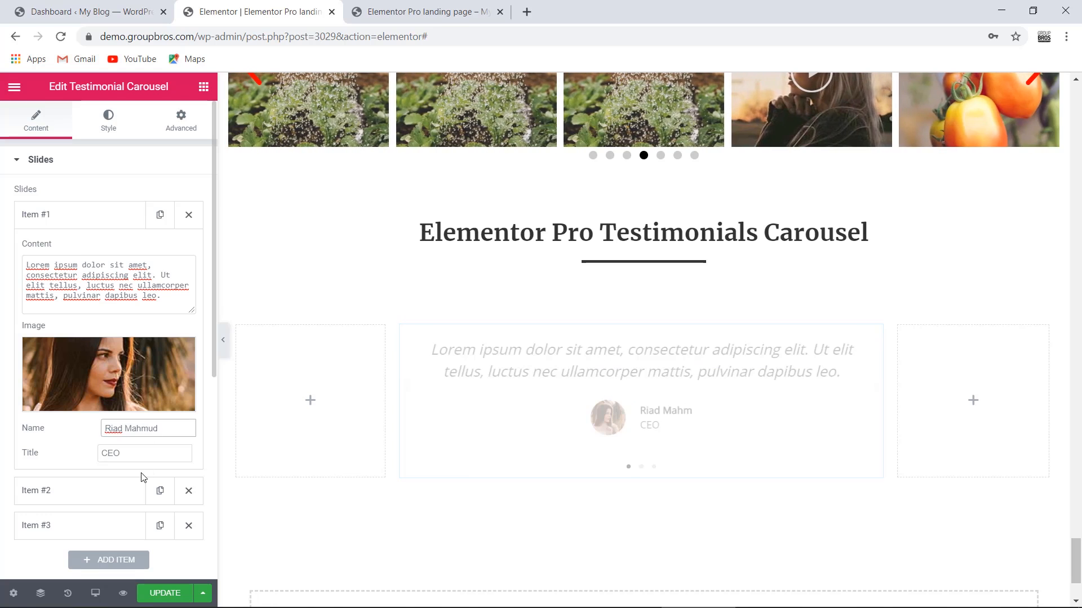
double_click(144, 457)
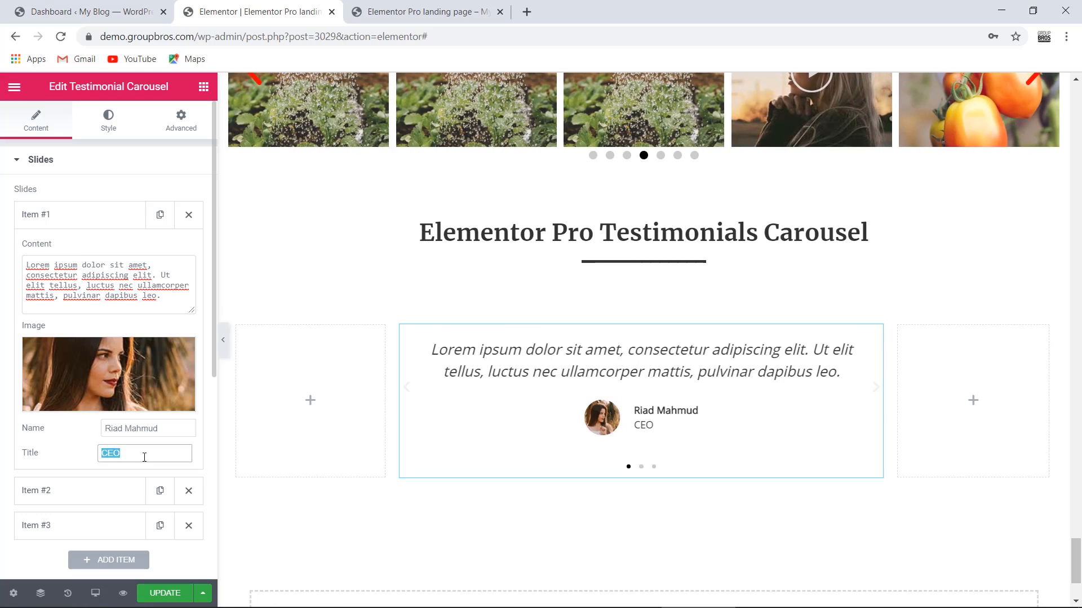
type("Web Developer")
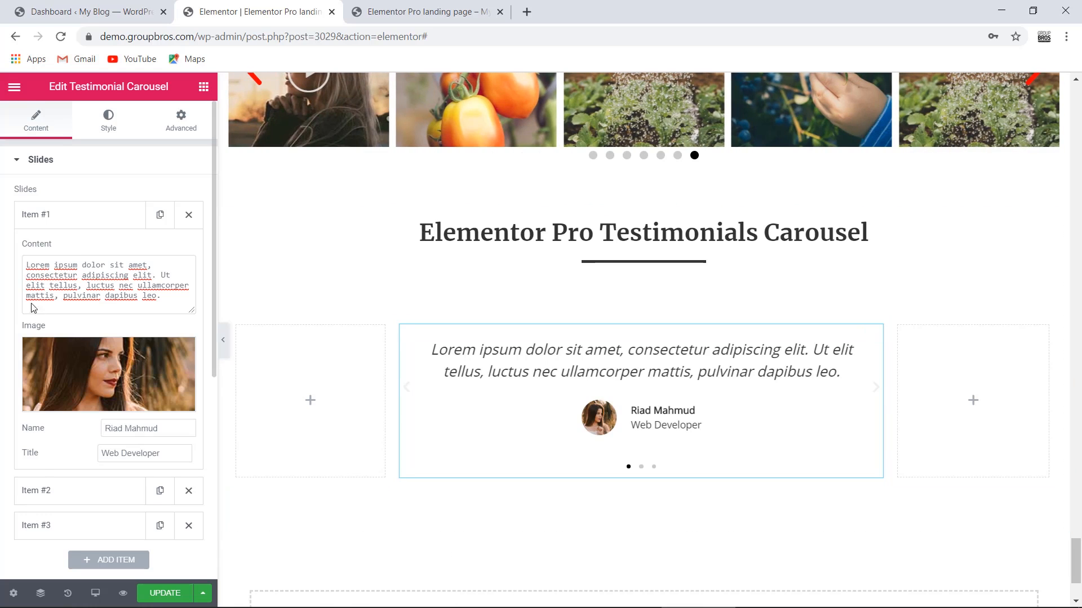
- Delete the two placeholder slides, duplicate the first slide twice, and select the carousel
left_click(42, 495)
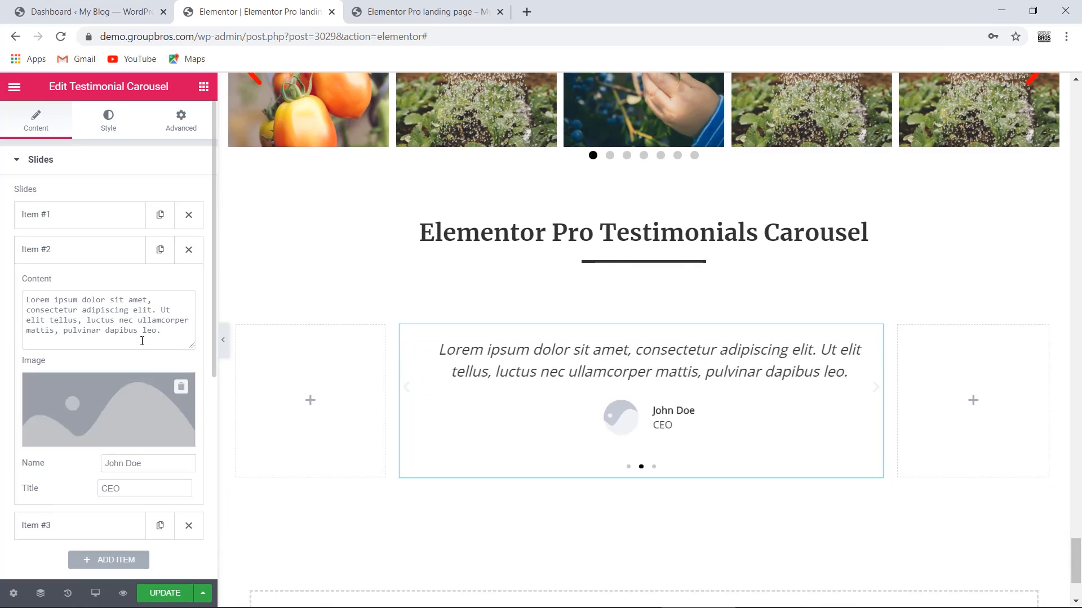
left_click(191, 255)
left_click(190, 251)
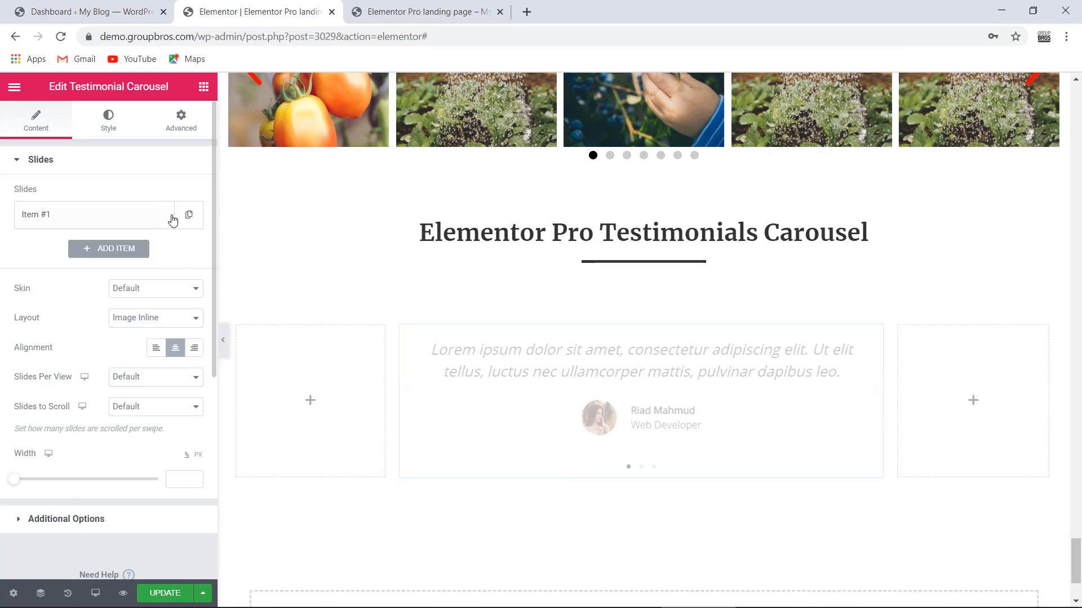
left_click(160, 215)
left_click(160, 250)
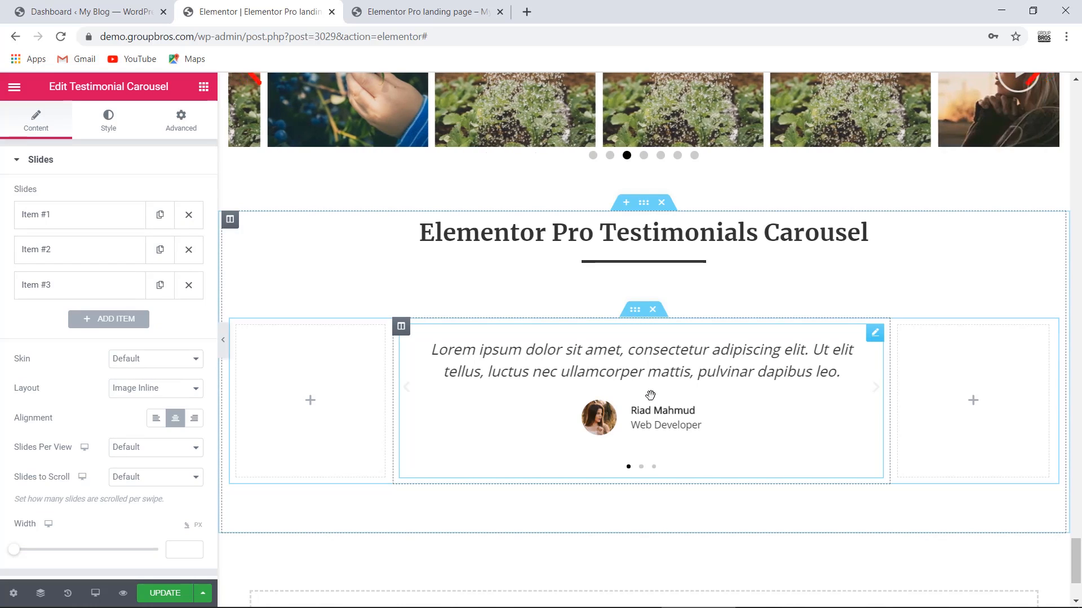
left_click(882, 393)
left_click(882, 392)
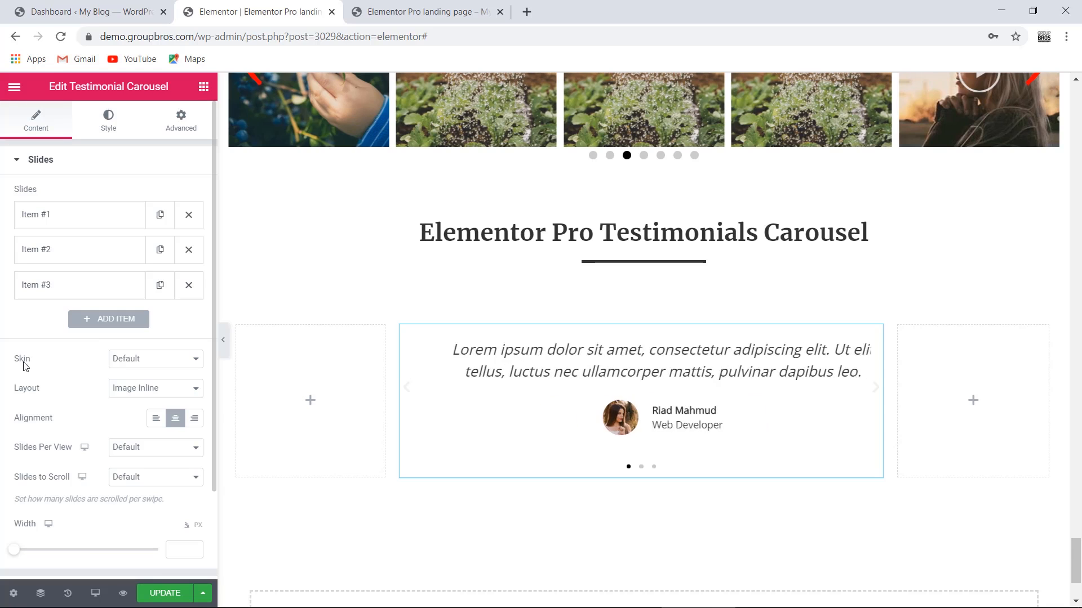
- Apply the Bubble skin and preview the Image Stacked and Image Above layouts
left_click(130, 359)
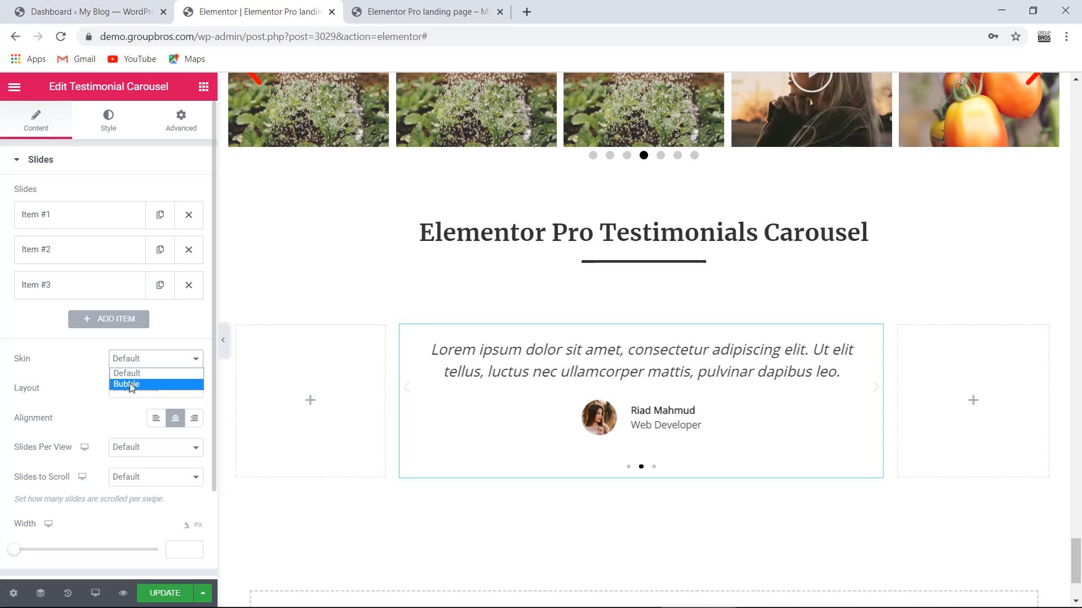
left_click(129, 385)
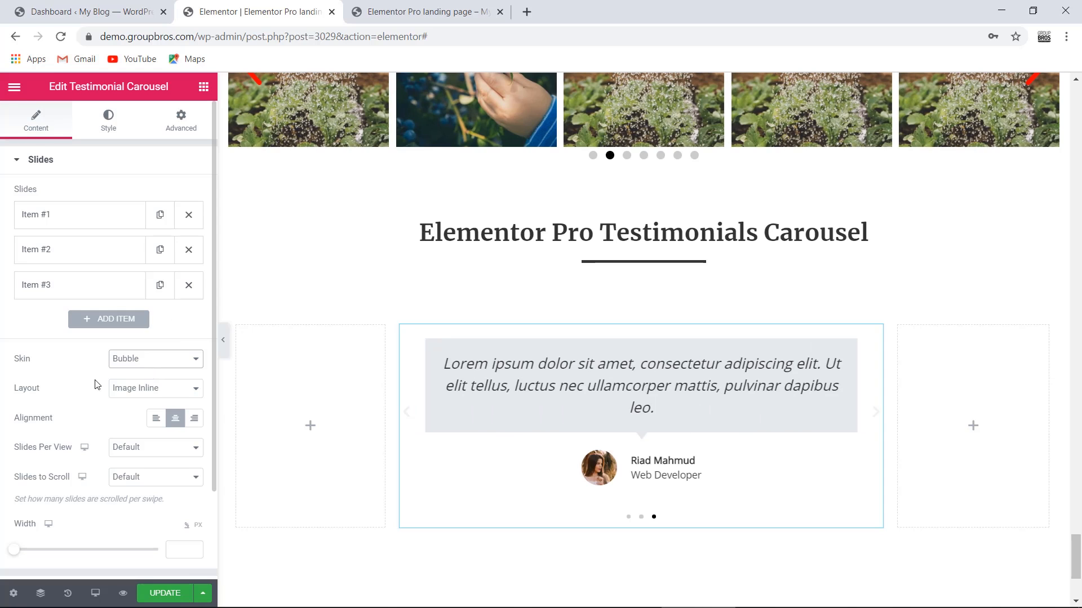
left_click(136, 389)
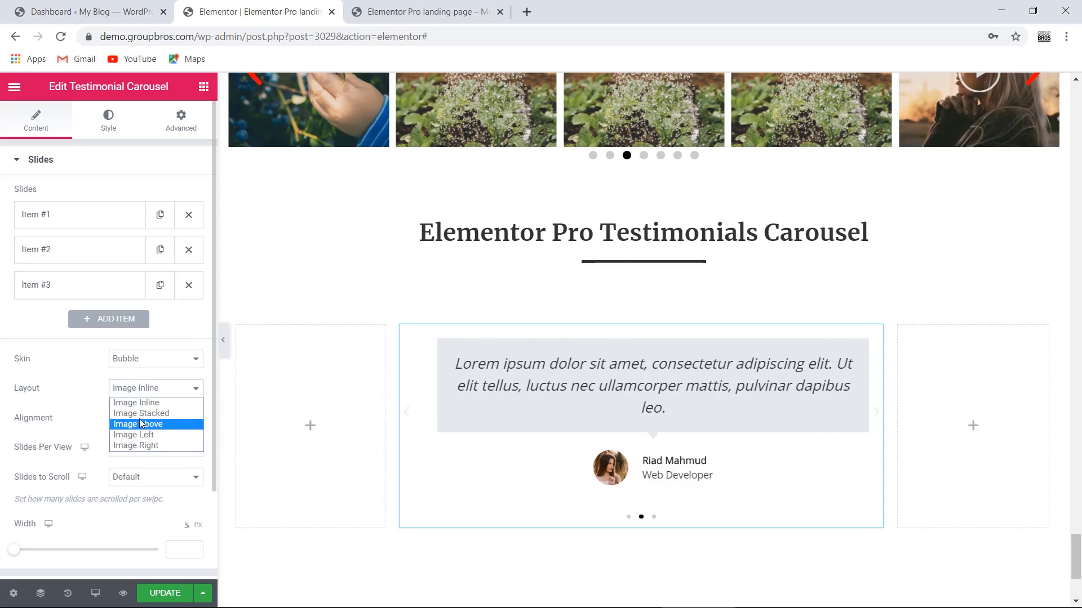
left_click(139, 416)
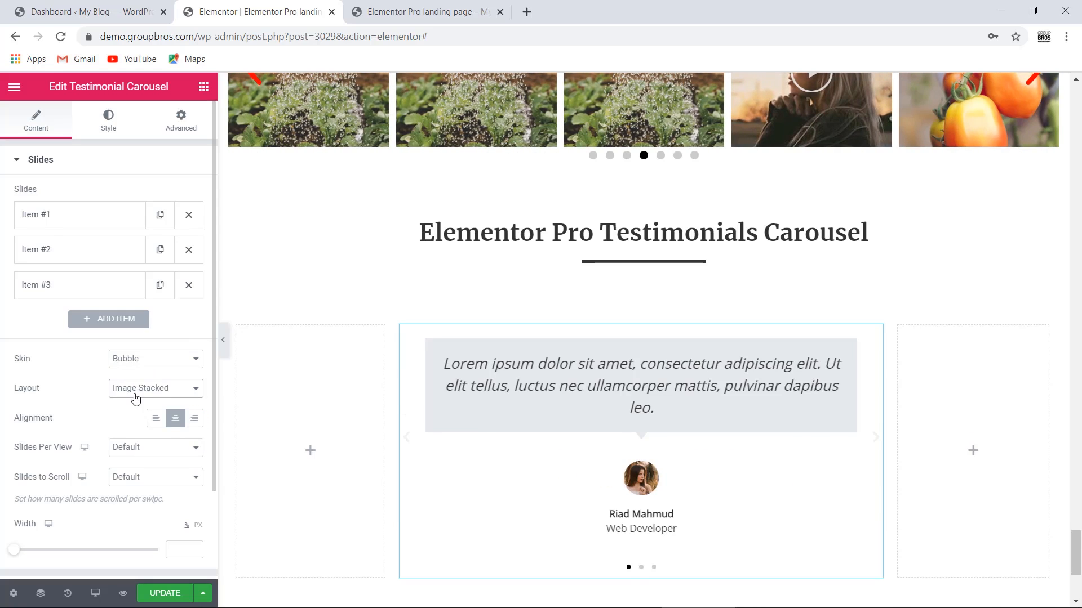
left_click(136, 394)
left_click(127, 425)
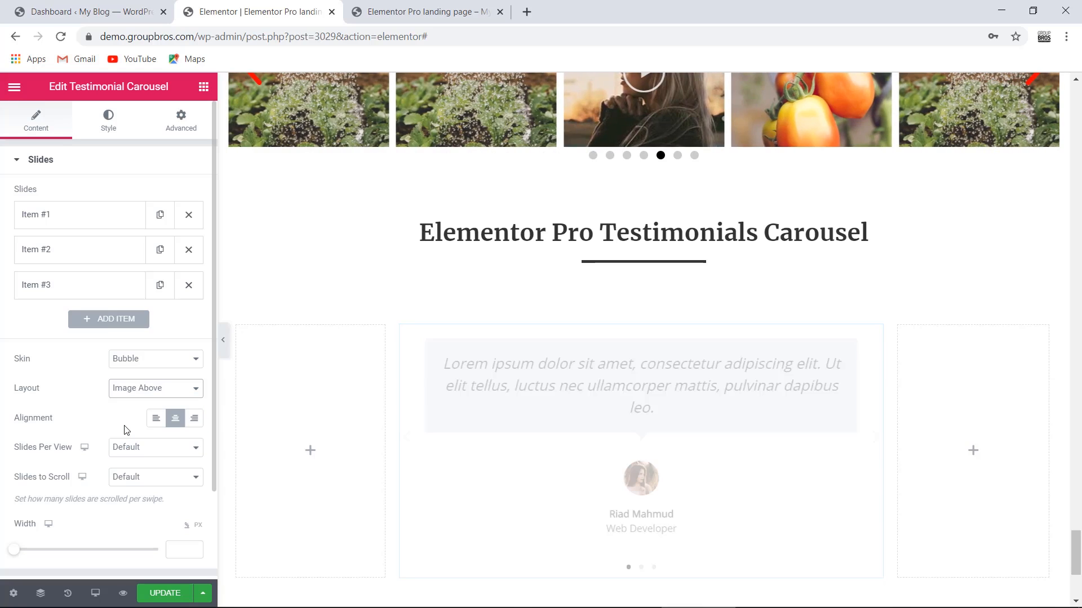
- After trying Image Left and Image Right, settle on Image Inline with left alignment
left_click(125, 394)
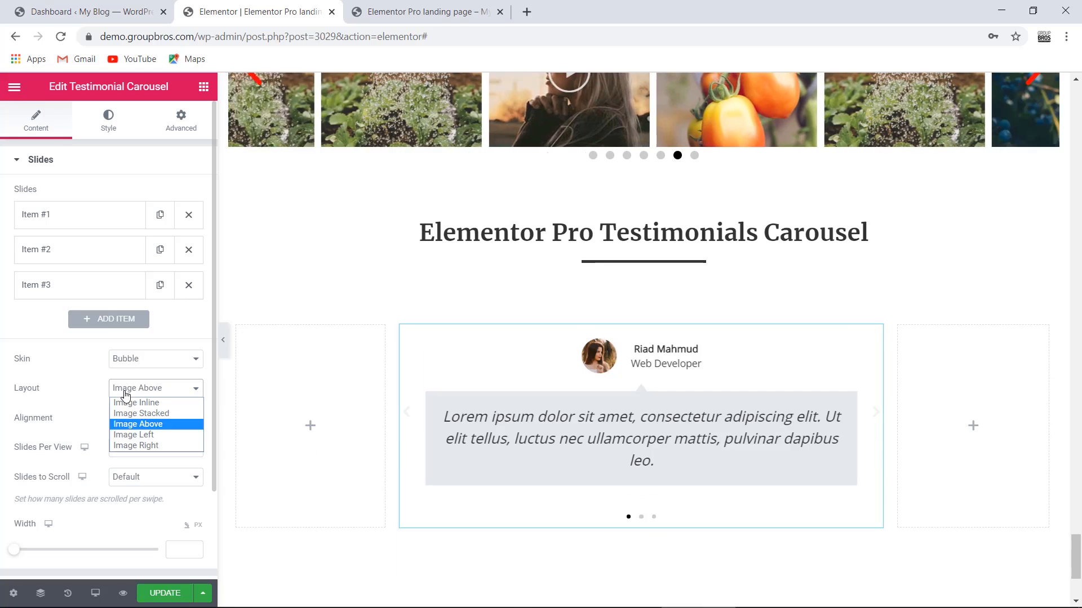
left_click(124, 437)
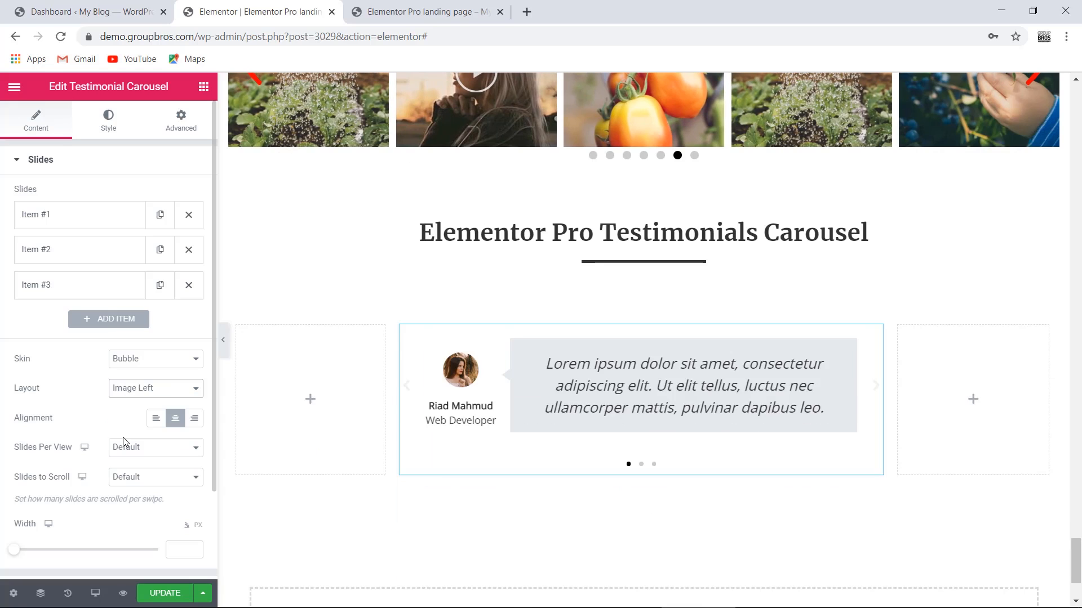
left_click(145, 390)
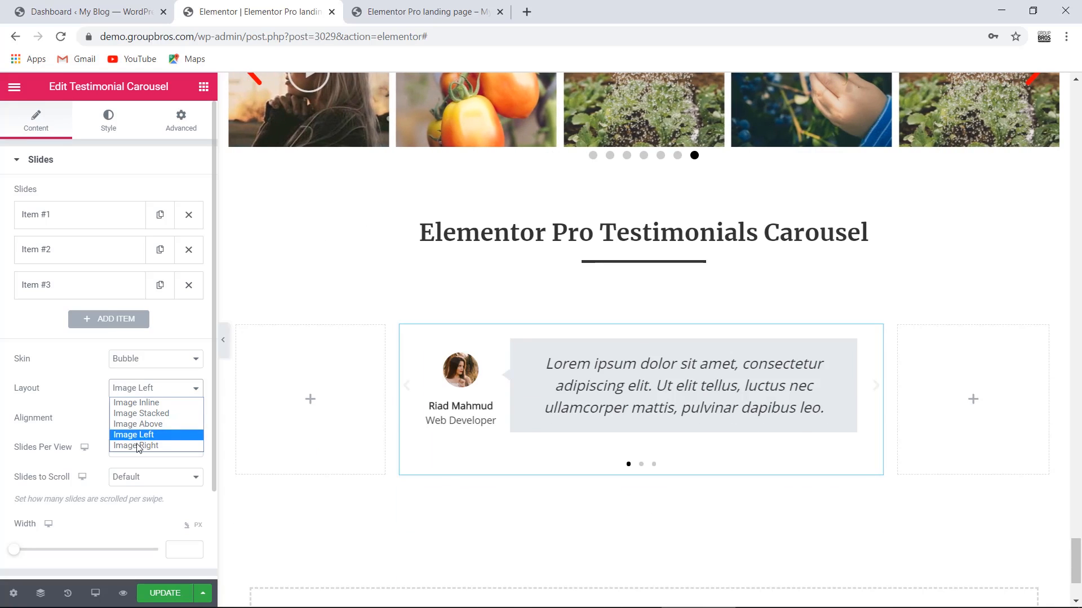
left_click(135, 445)
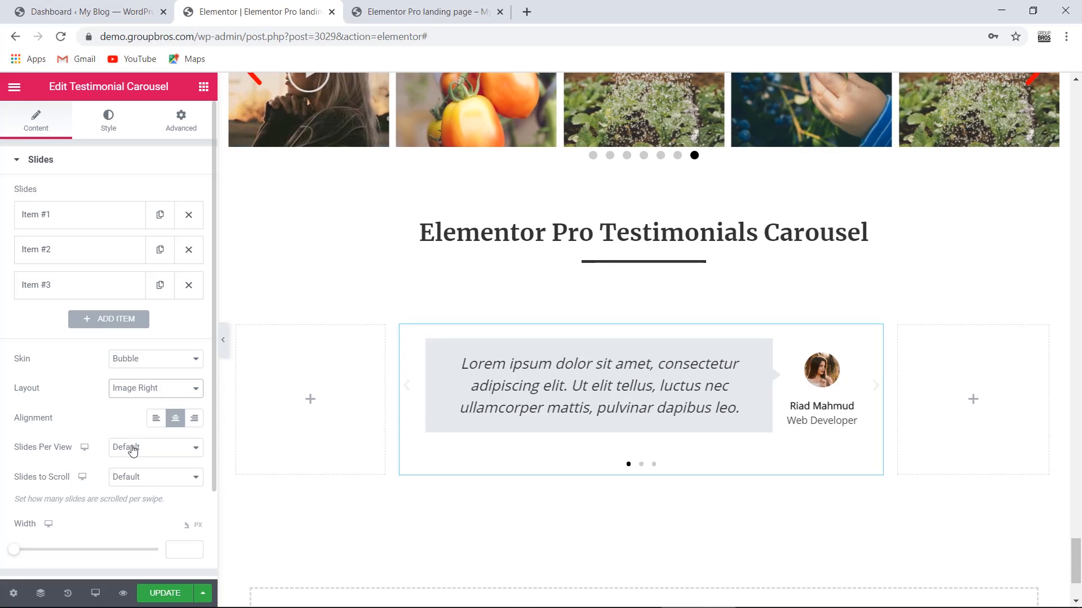
left_click(129, 395)
left_click(146, 403)
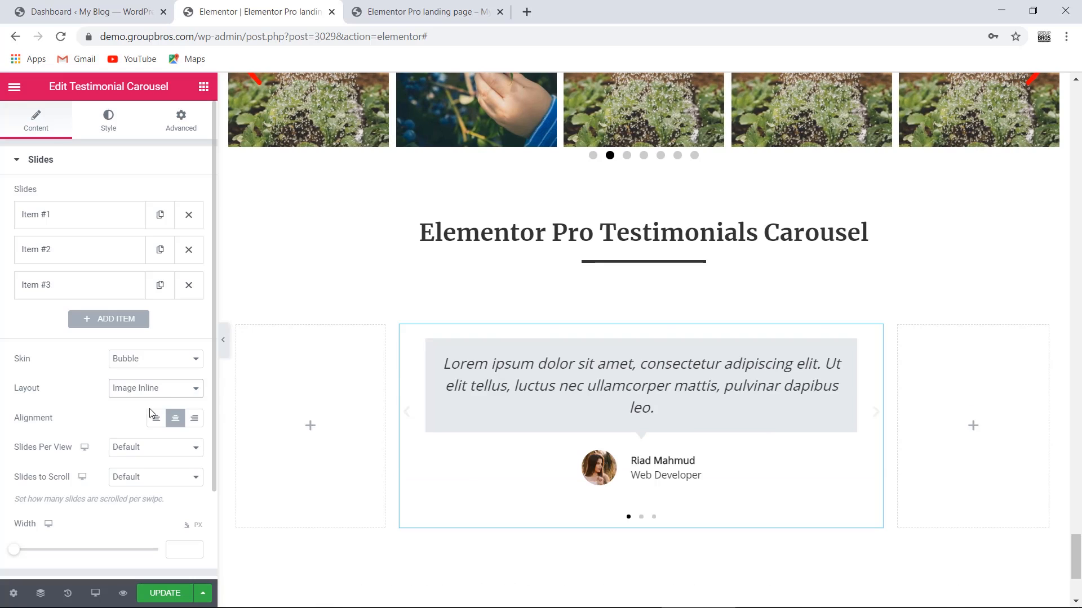
left_click(156, 420)
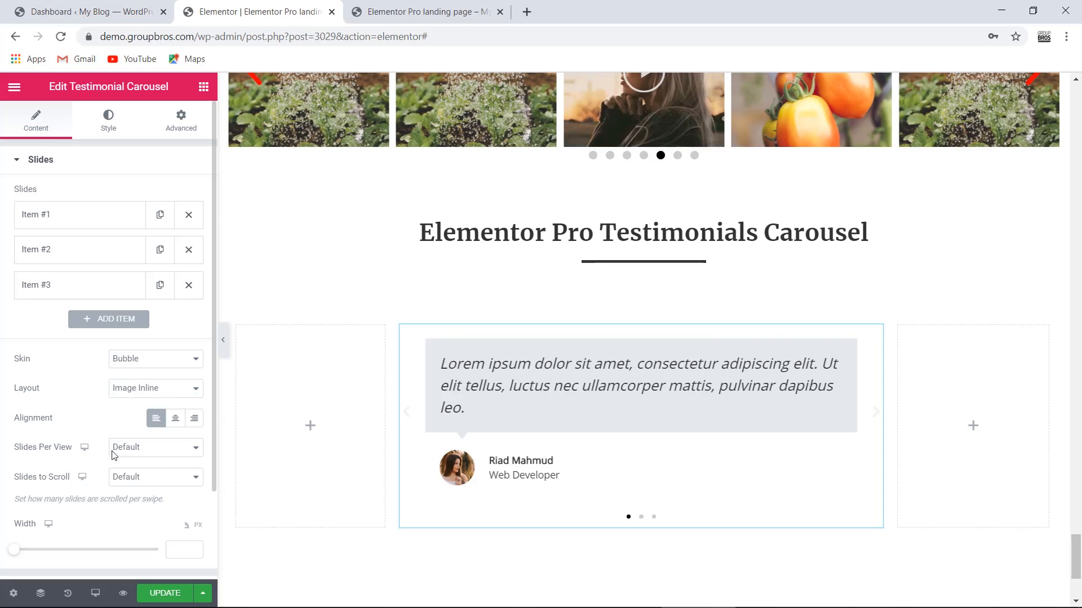
- Preview 2 slides per view, then set Slides Per View to 1
left_click(155, 451)
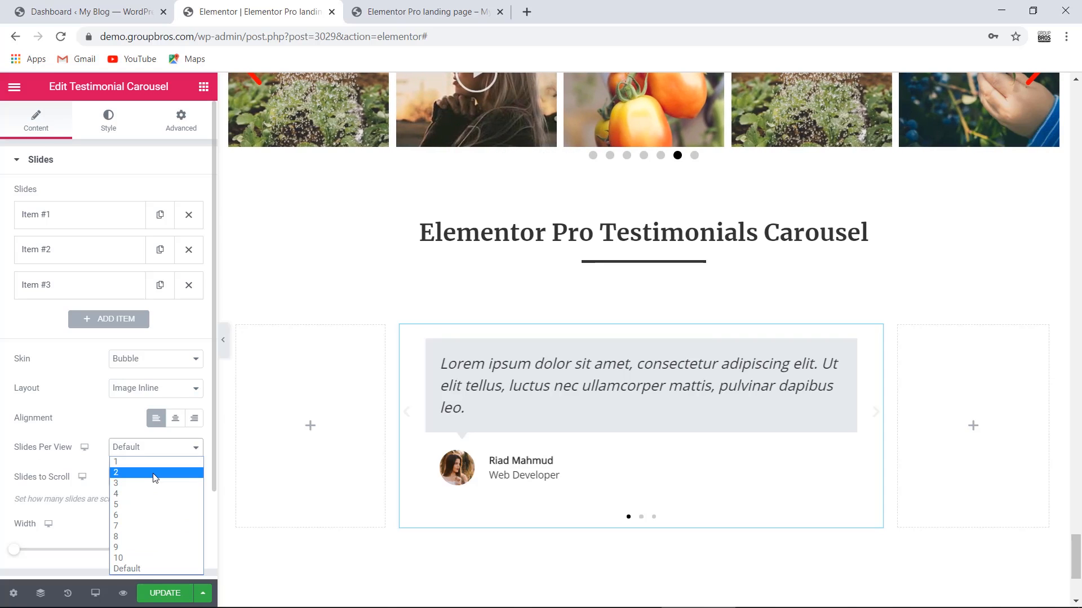
left_click(155, 474)
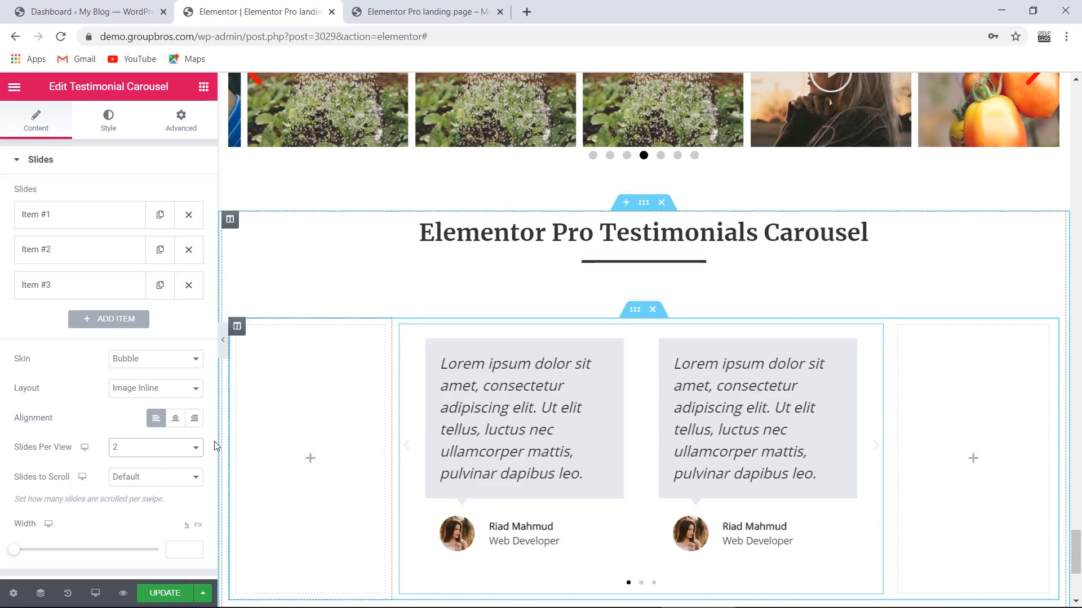
left_click(125, 449)
left_click(146, 461)
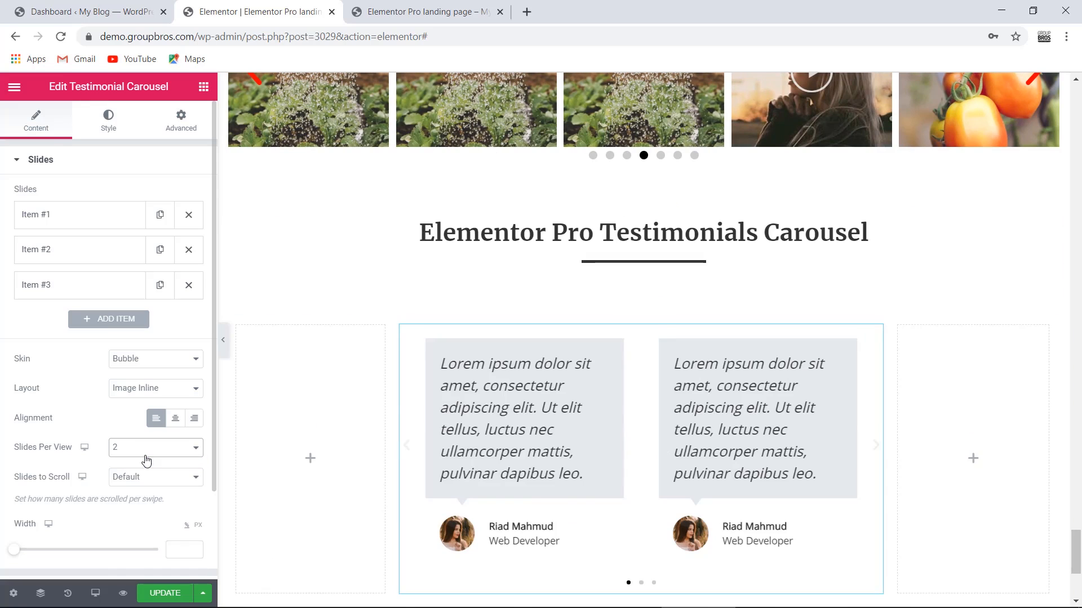
left_click(146, 459)
left_click(151, 464)
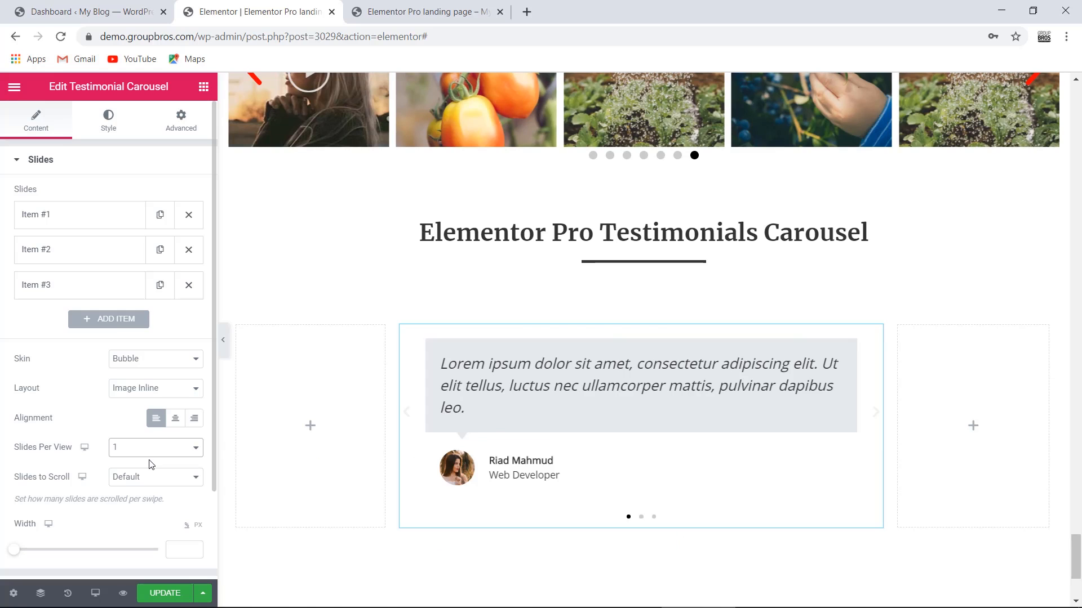
- Leave Slides to Scroll unchanged, clear the Width value in PX, and expand Additional Options
scroll(41, 482, "down", 2)
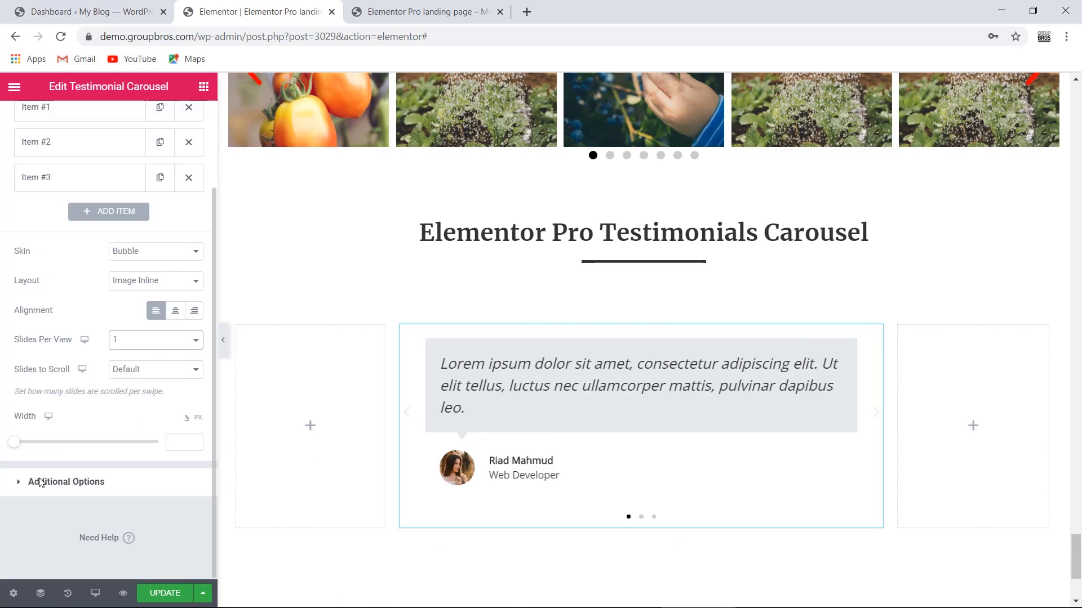
left_click(146, 370)
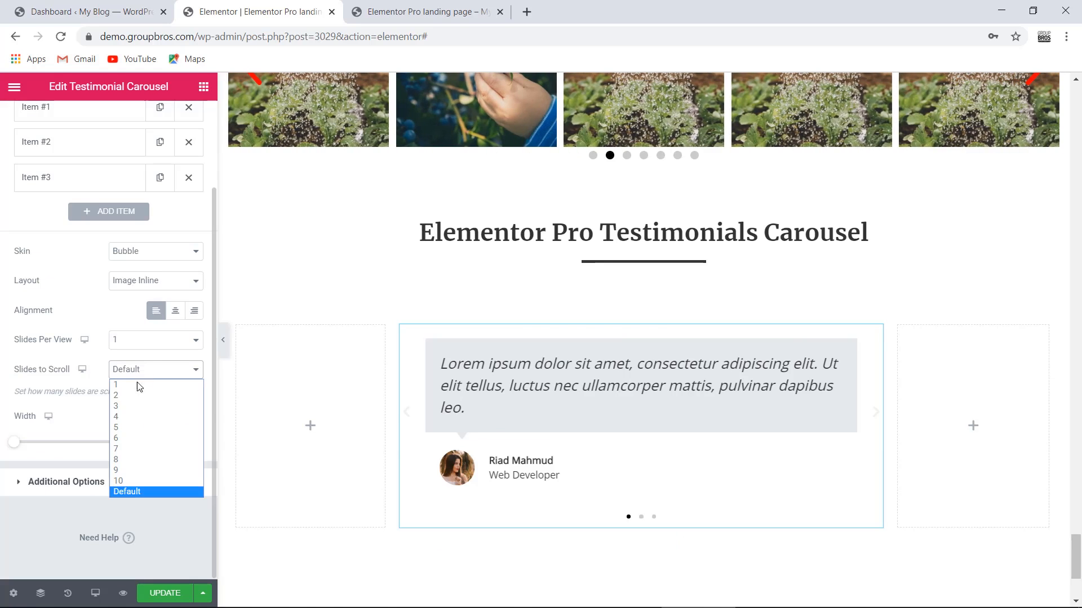
left_click(21, 390)
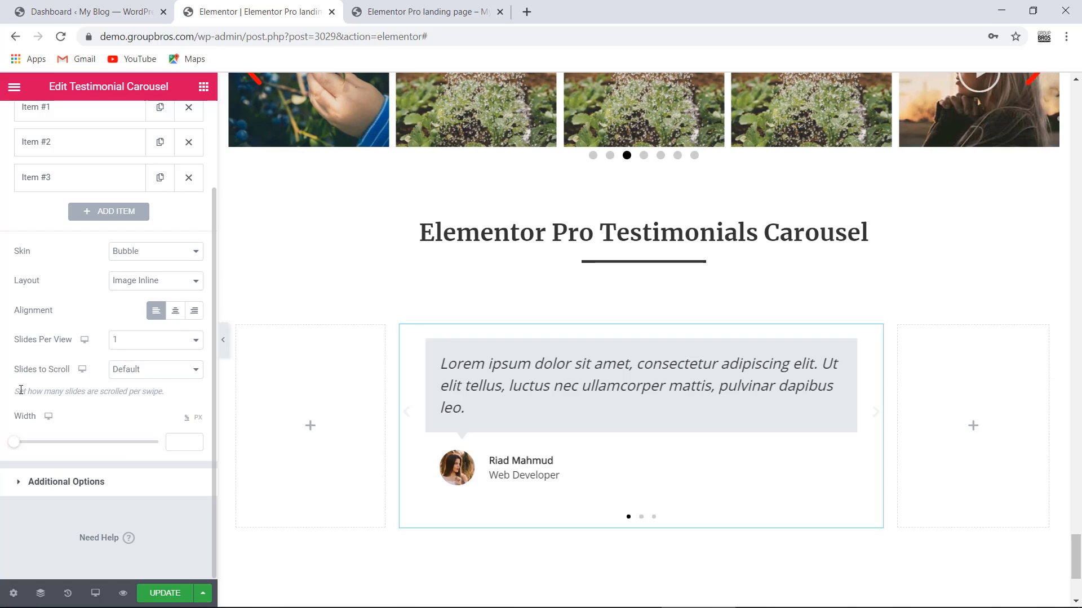
left_click_drag(22, 449, 118, 448)
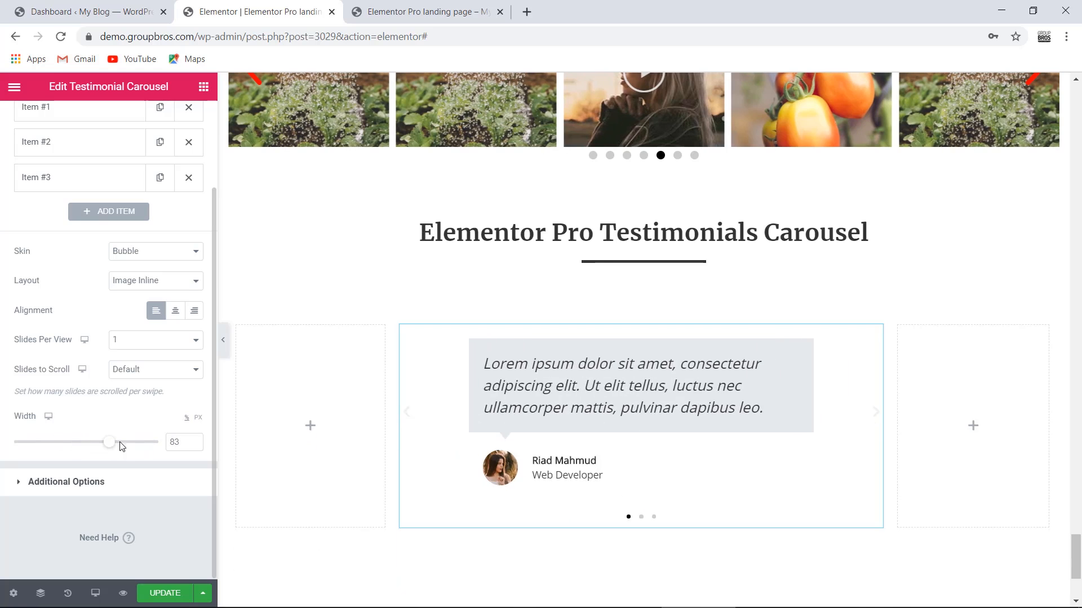
left_click(198, 418)
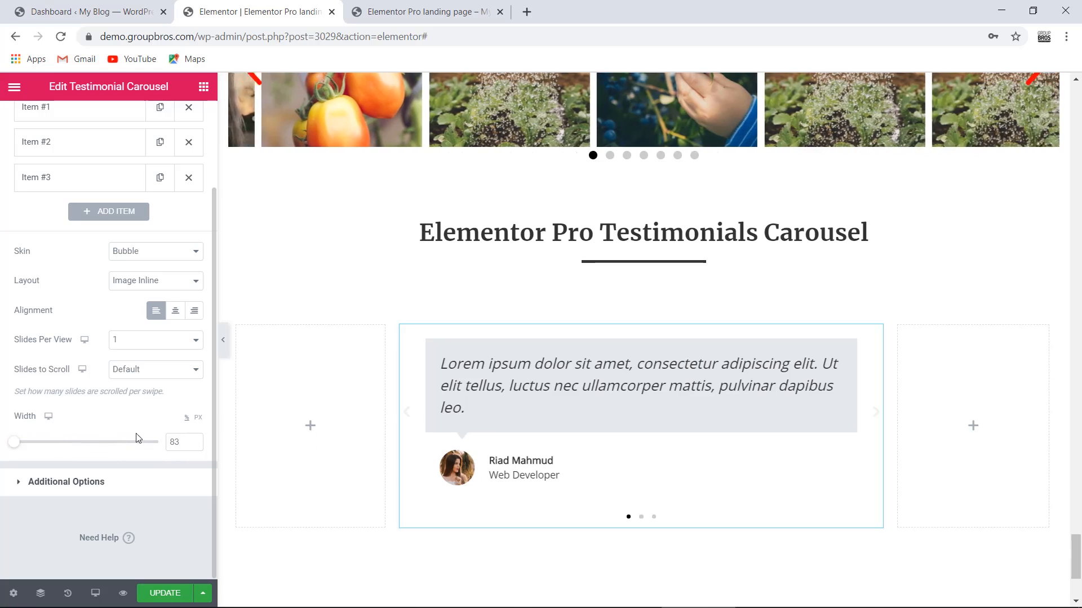
double_click(175, 442)
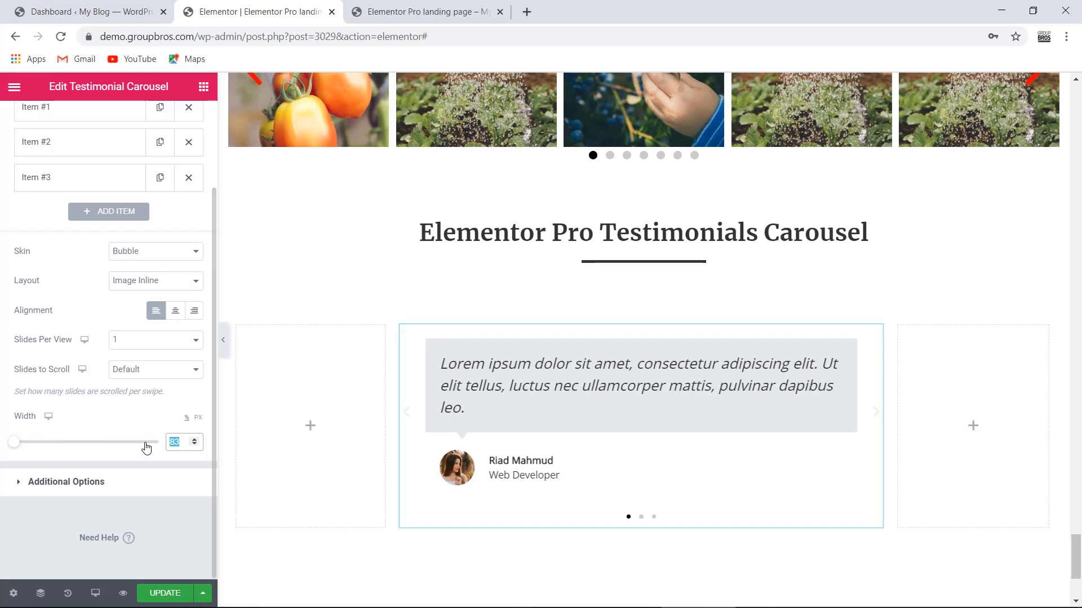
key("BackSpace")
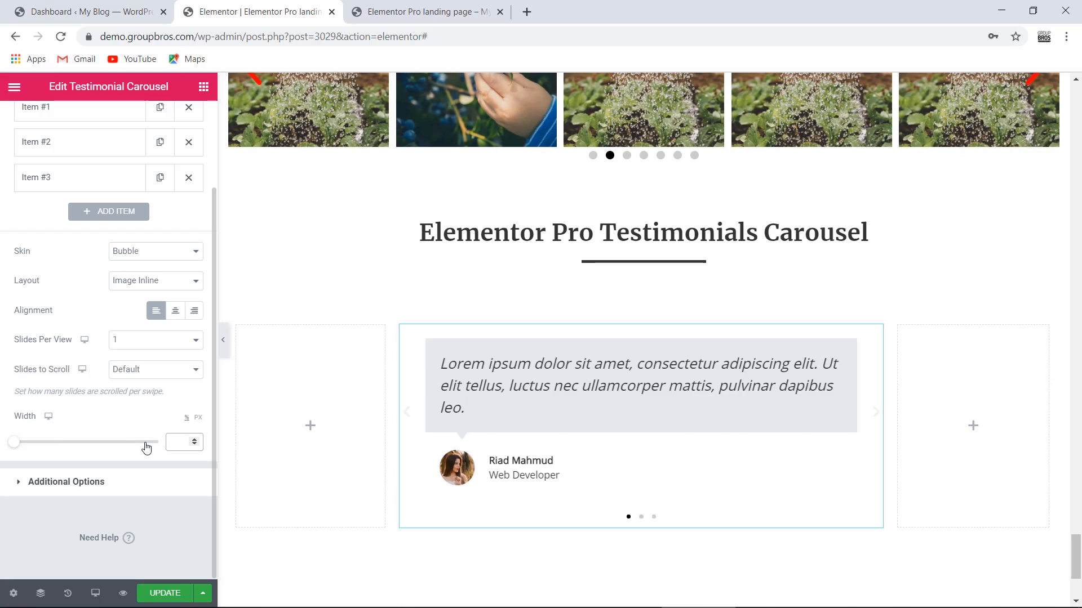
left_click(79, 485)
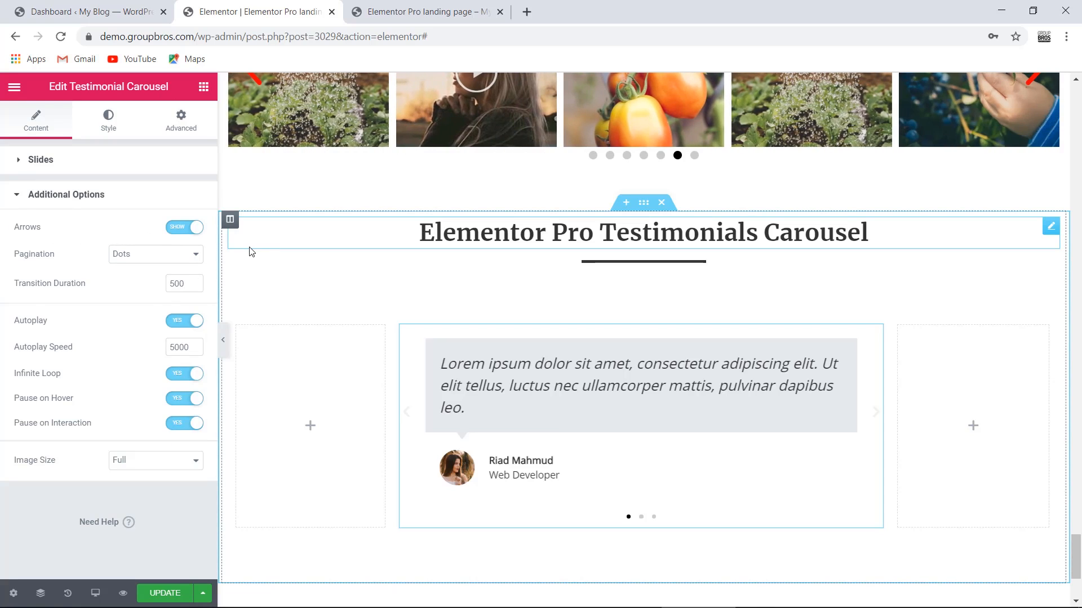
scroll(252, 265, "up", 4)
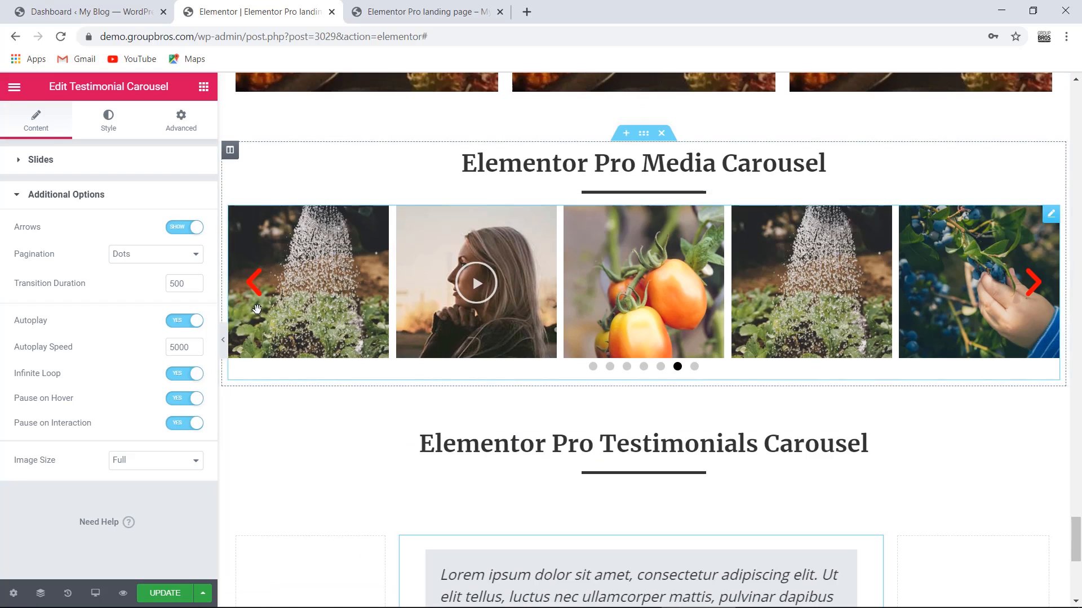
scroll(255, 311, "down", 4)
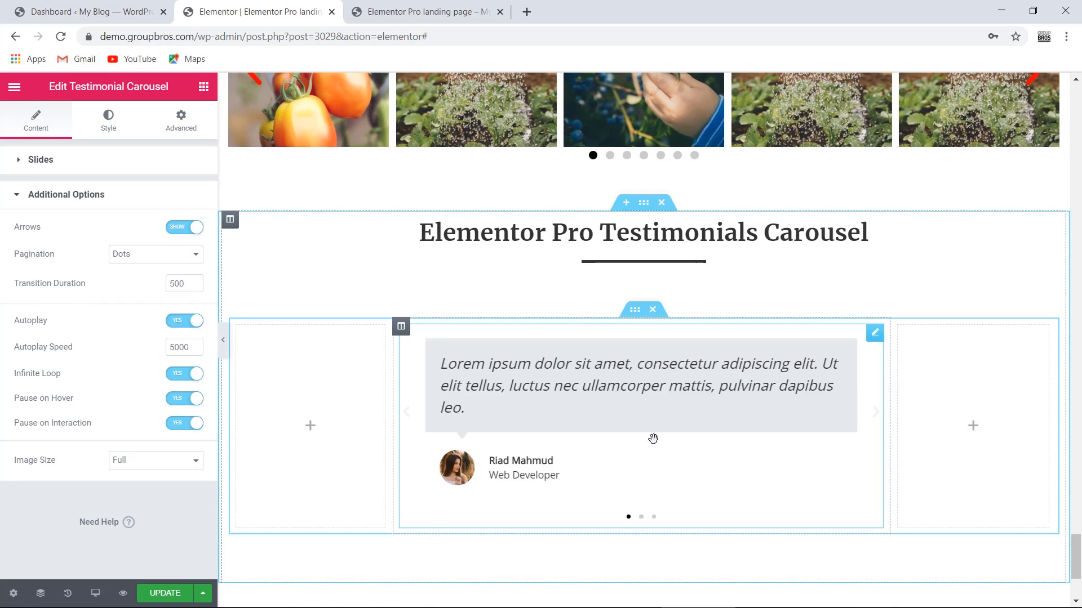
left_click(876, 420)
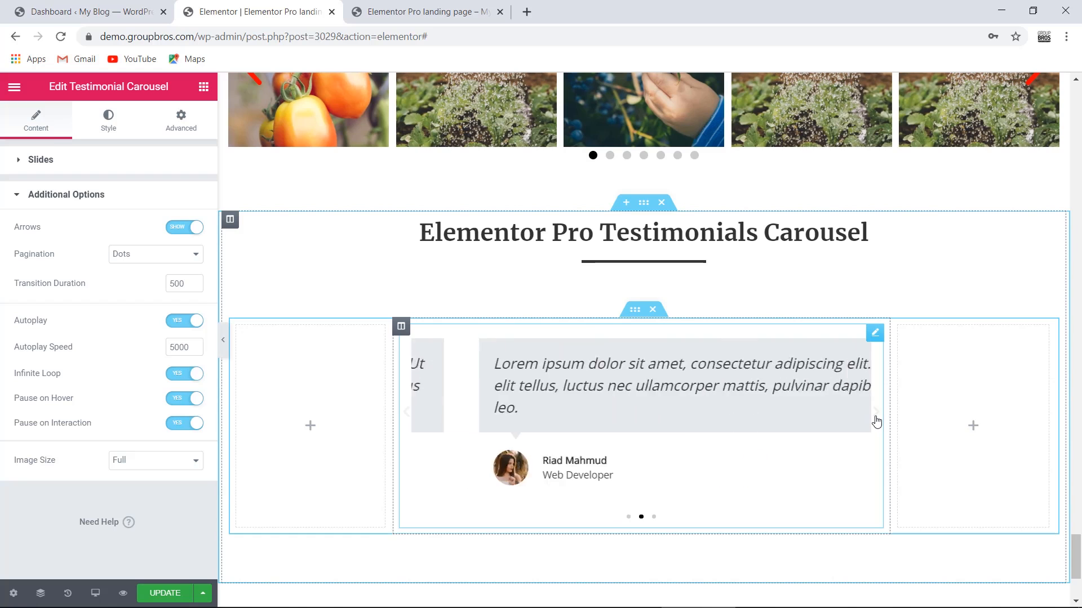
left_click(875, 419)
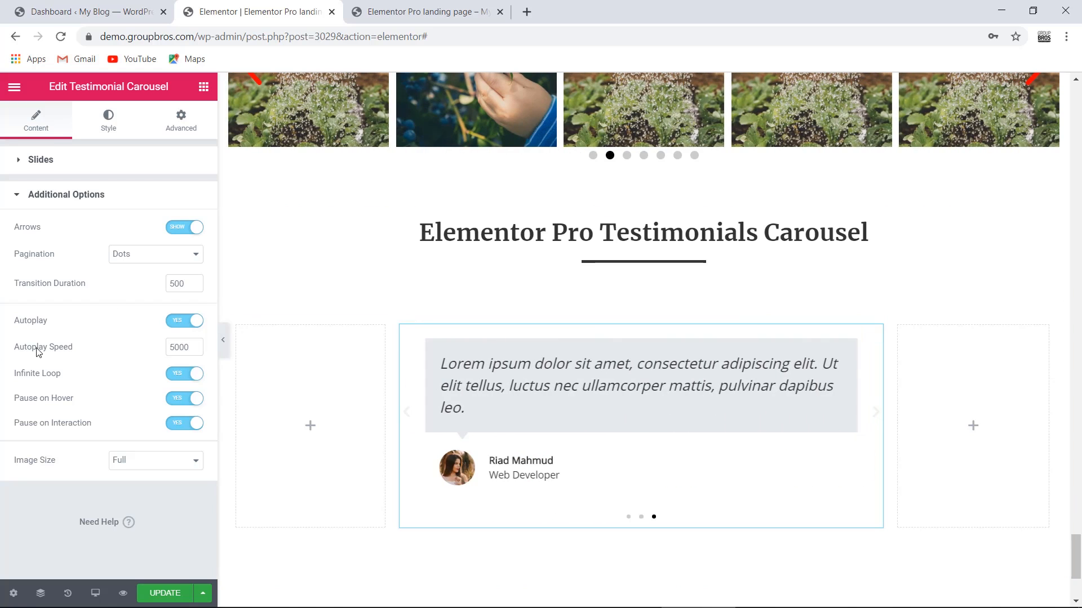
- Preview transition durations of 60, 600 and 6000, then set it back to 500
left_click_drag(169, 284, 178, 283)
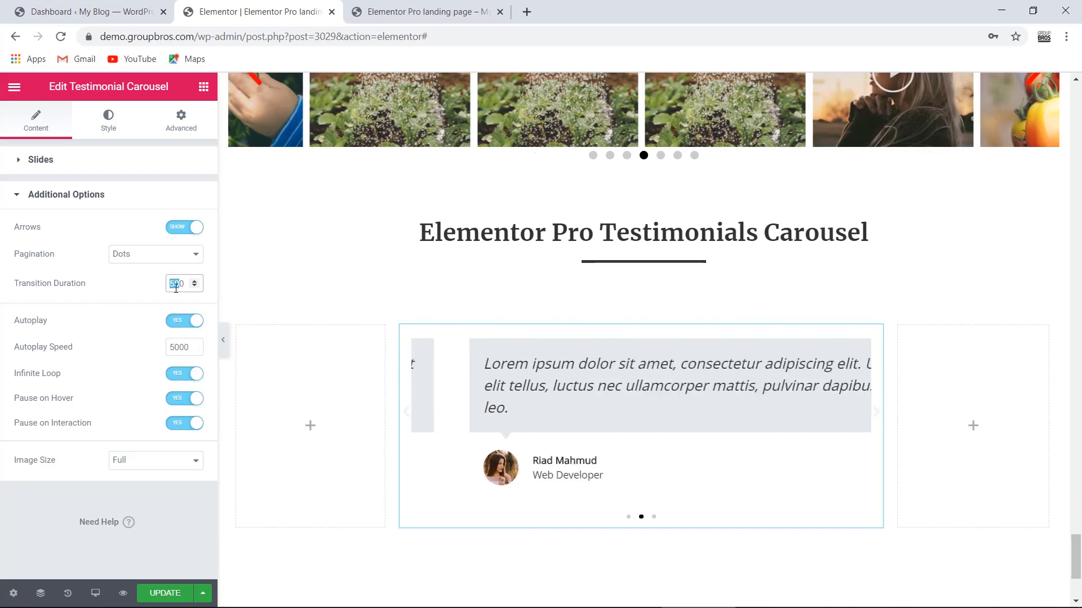
type("60")
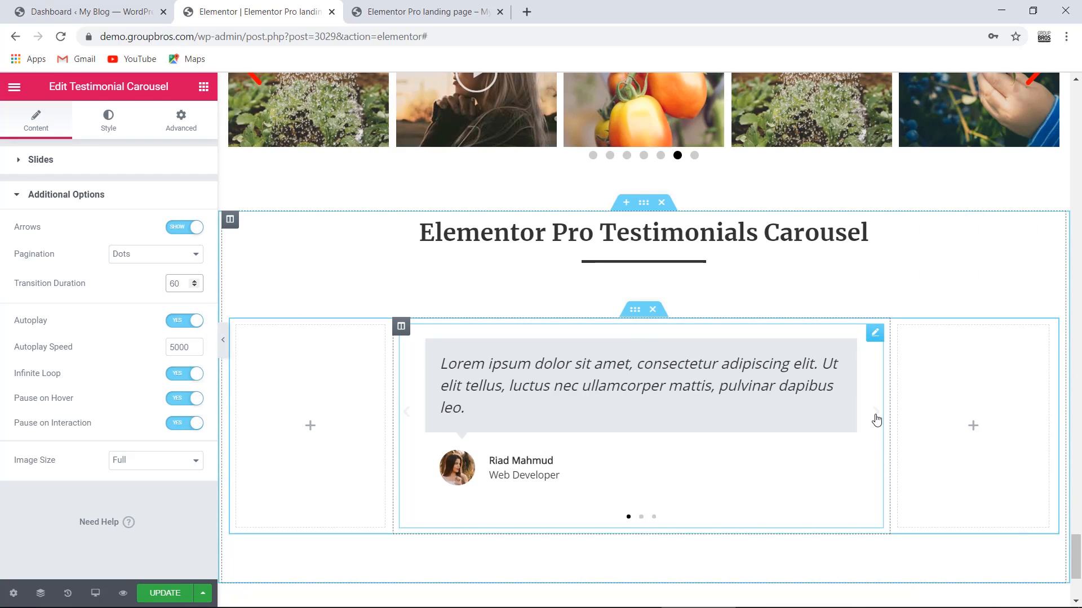
left_click(876, 420)
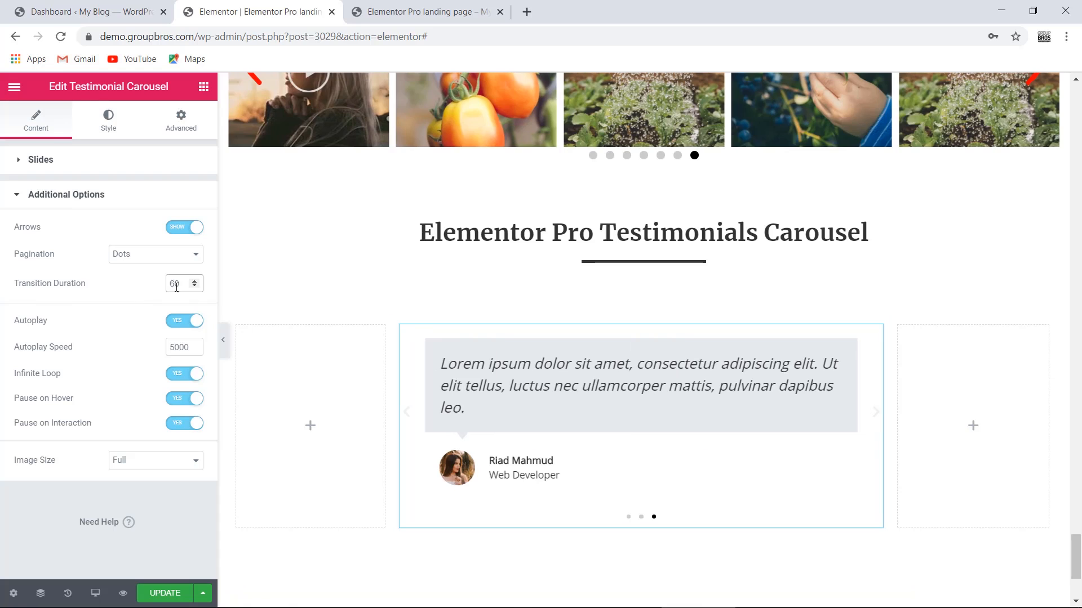
left_click_drag(175, 289, 162, 287)
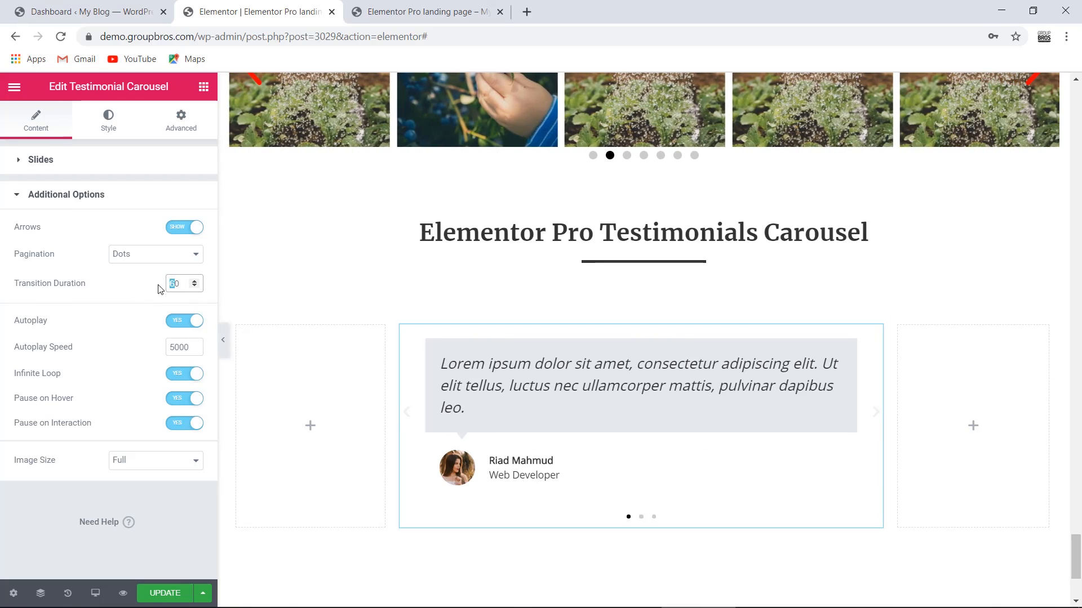
type("6000")
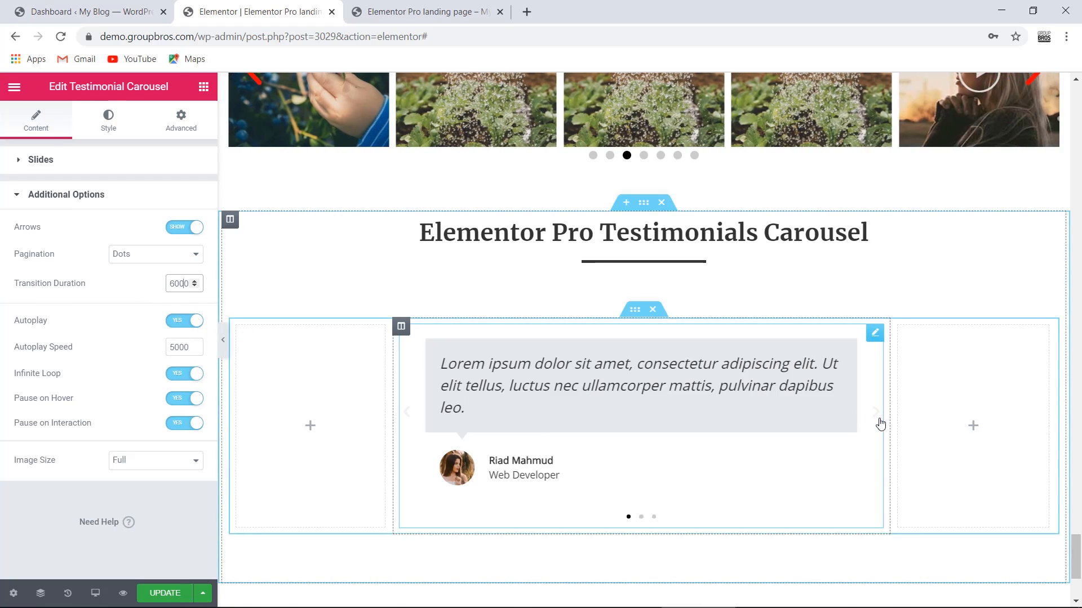
left_click(877, 417)
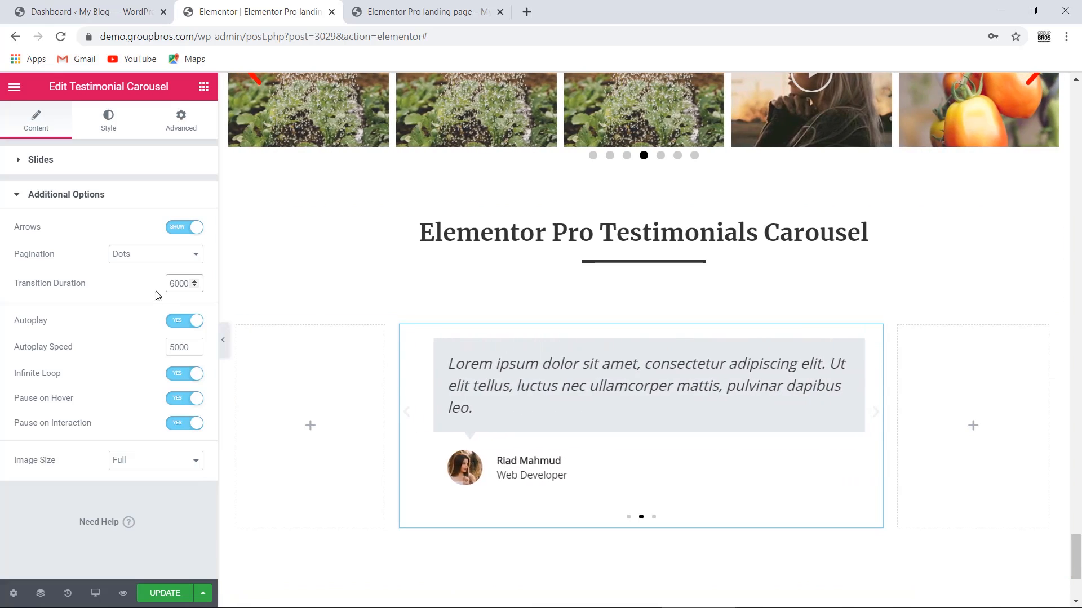
left_click_drag(174, 280, 150, 286)
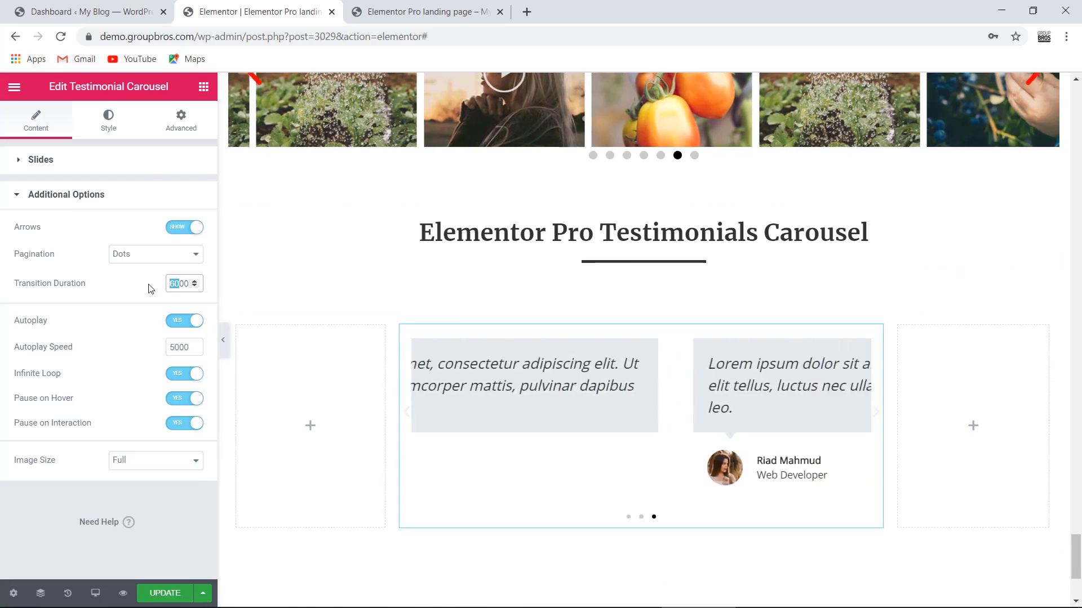
type("5")
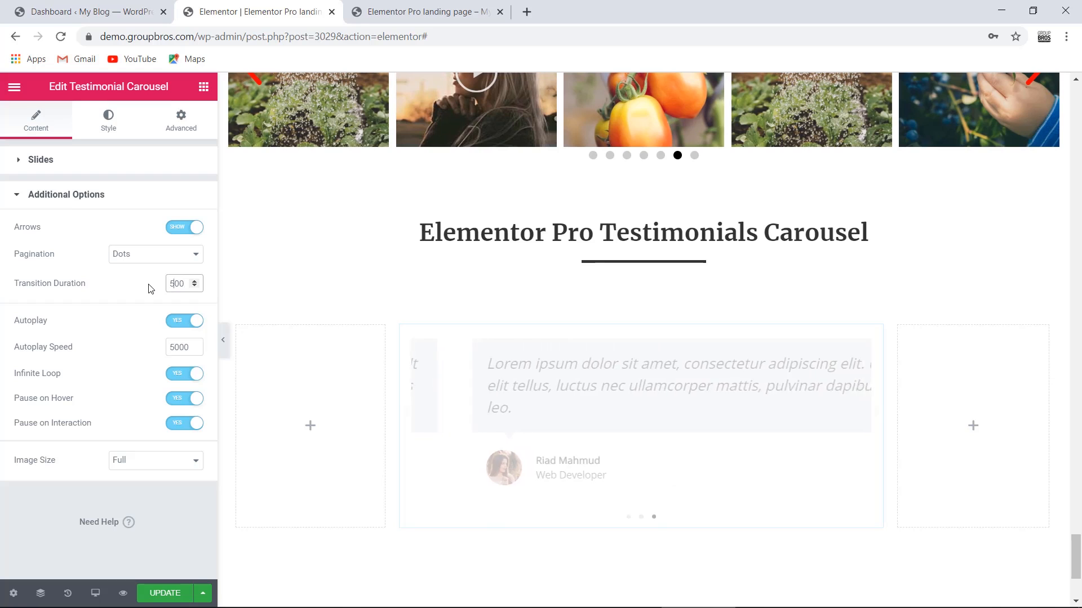
left_click(133, 305)
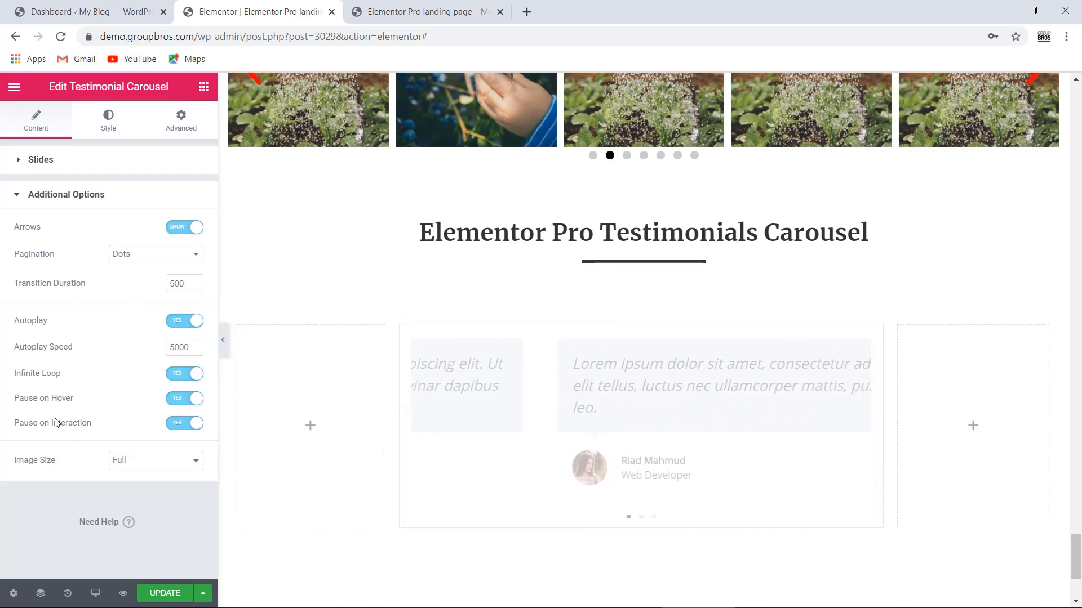
- Keep Image Size at Full and move to the carousel's Style settings
left_click(145, 463)
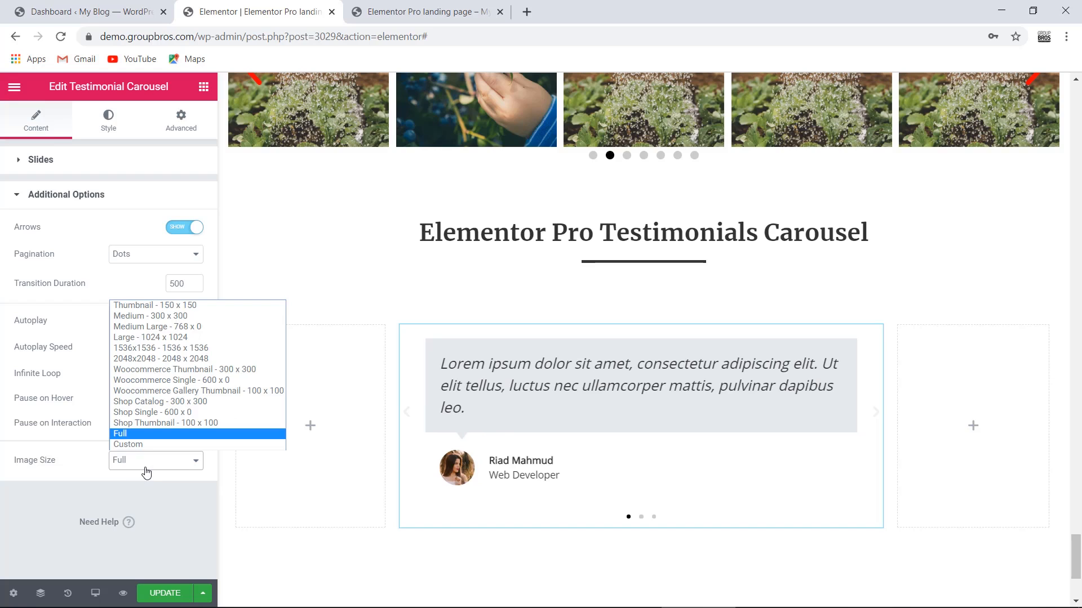
left_click(79, 493)
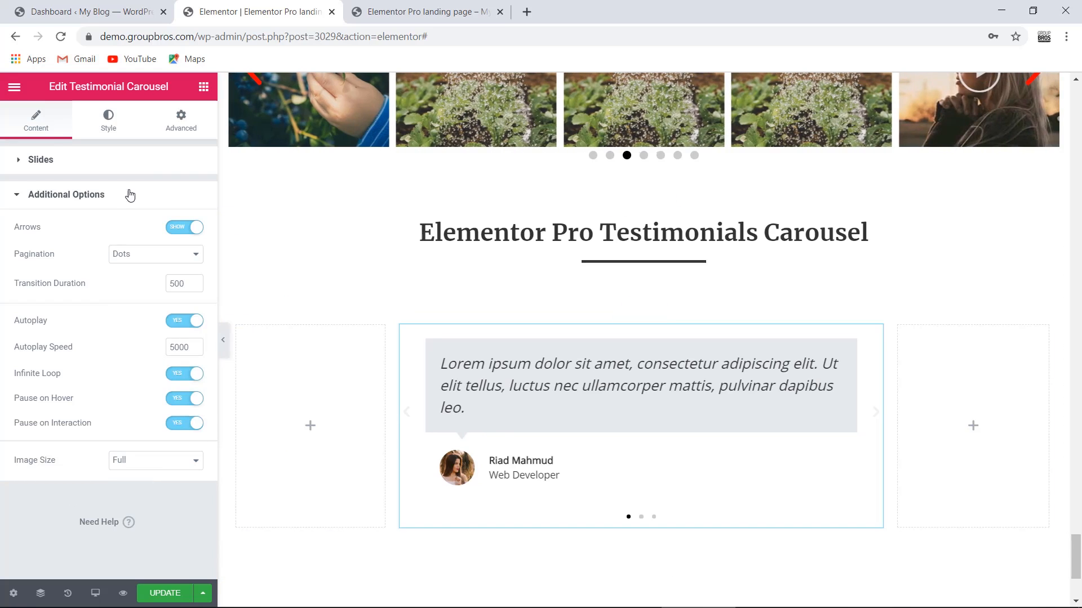
left_click(109, 122)
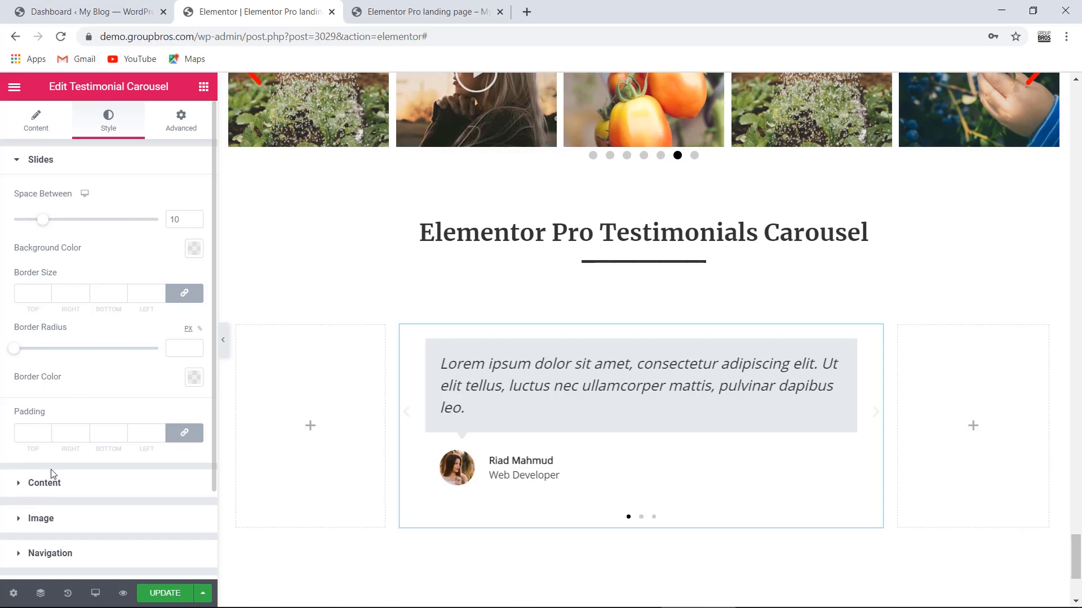
- Expand the Content, Image and Navigation style sections in turn, then the Bubble section
left_click(133, 483)
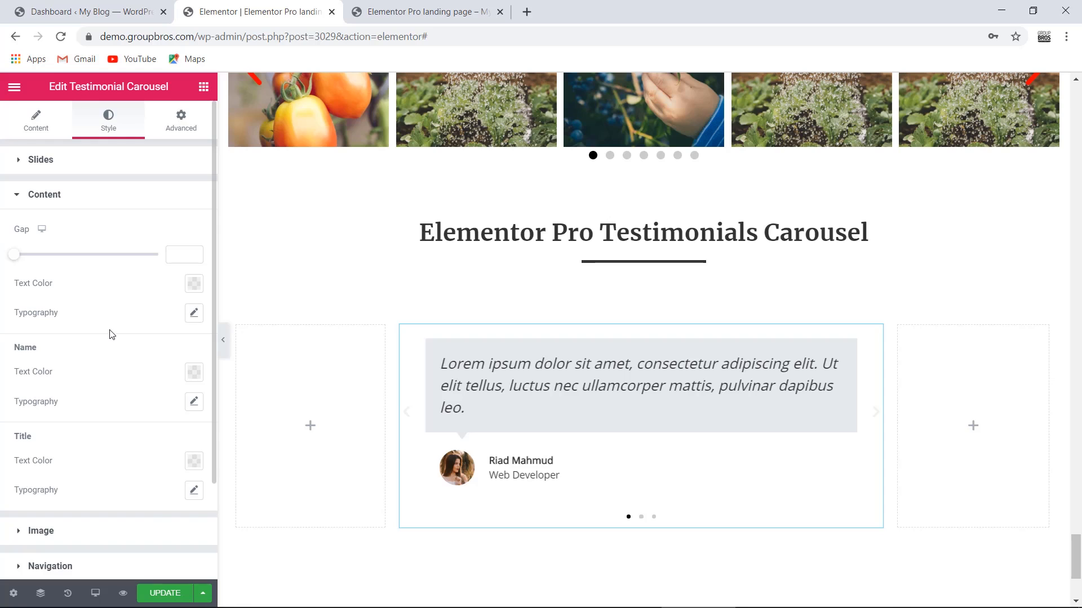
scroll(111, 334, "down", 2)
left_click(72, 416)
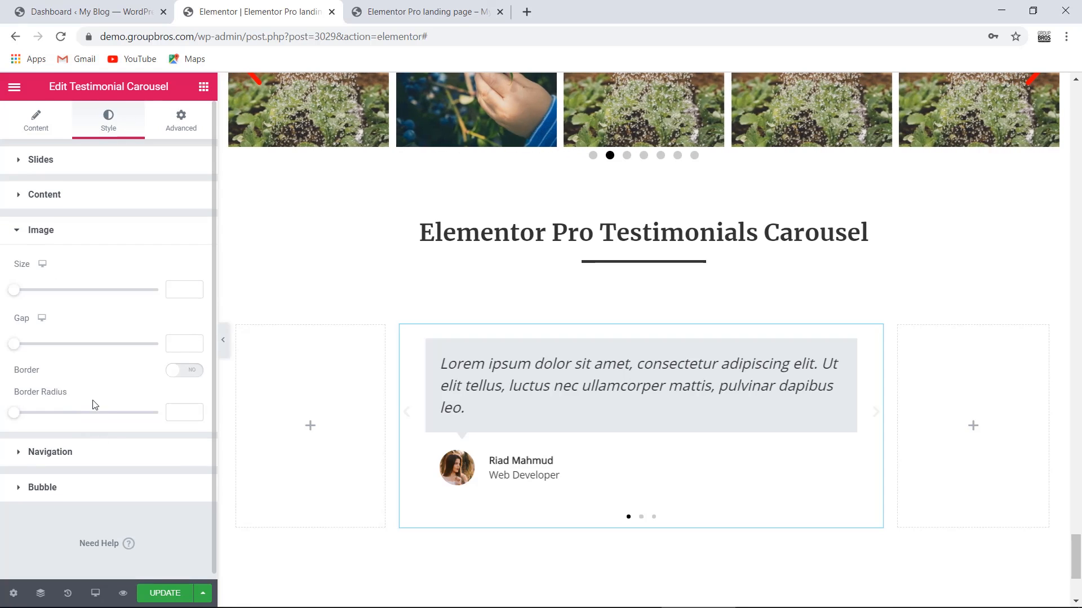
left_click(50, 451)
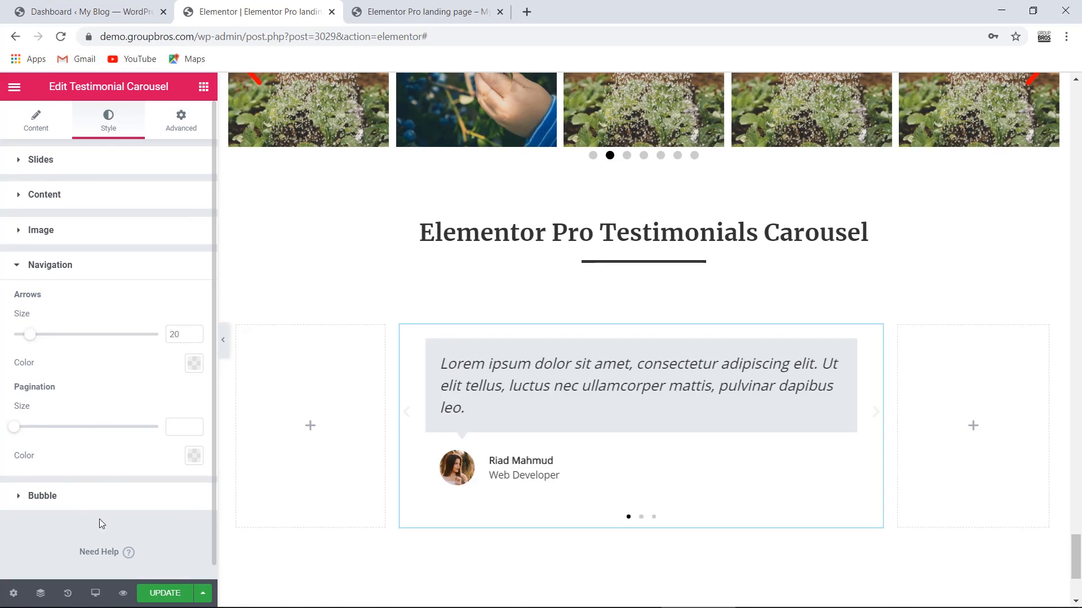
left_click(57, 498)
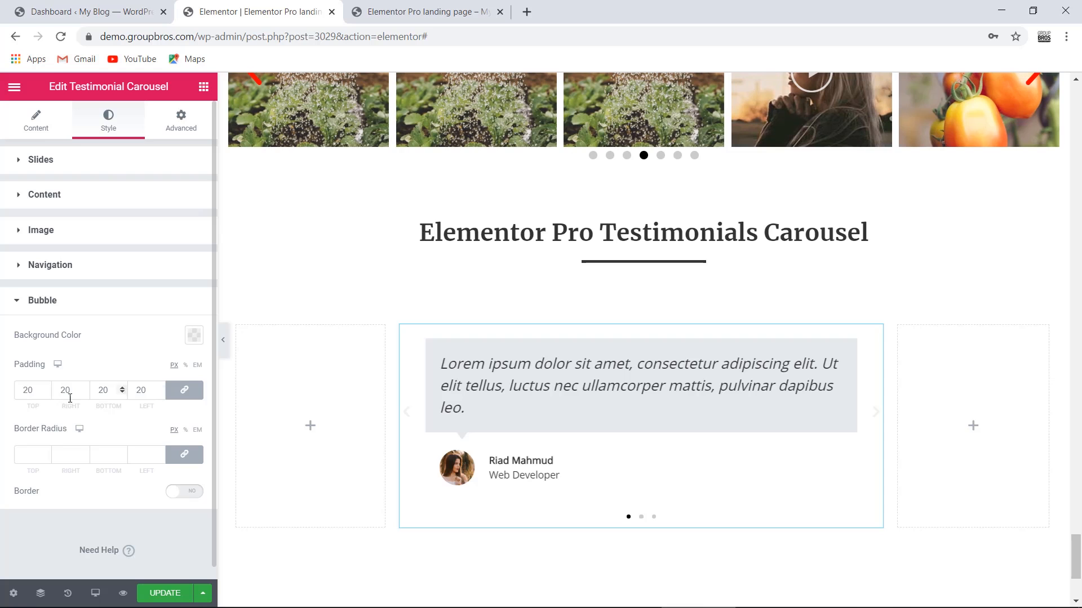
left_click(36, 391)
type("0")
scroll(627, 441, "down", 4)
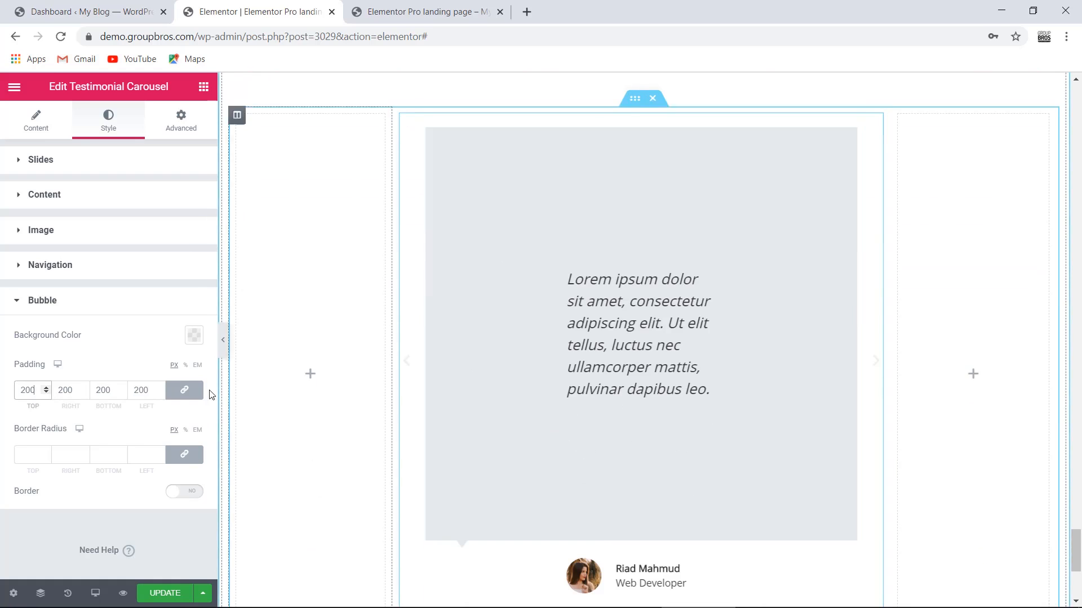
key("BackSpace")
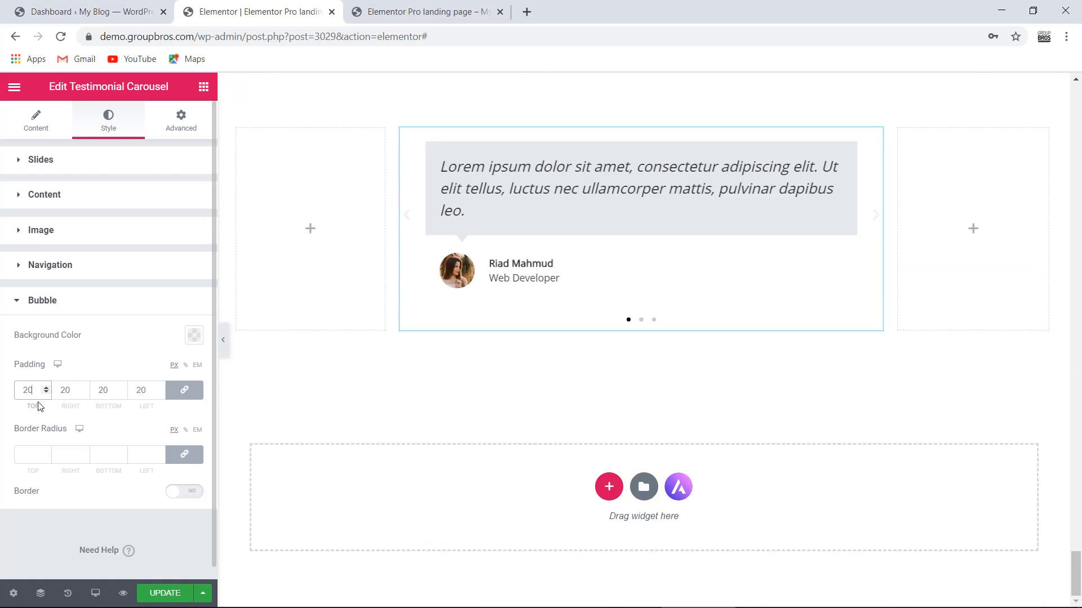
left_click(27, 463)
type("90")
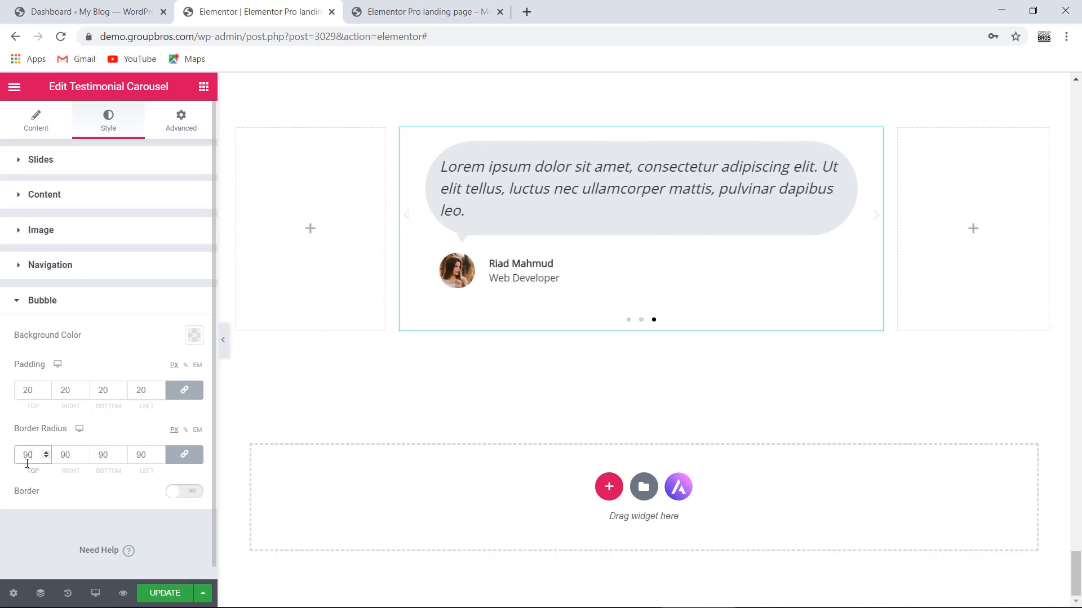
left_click_drag(27, 461, 5, 459)
type("5")
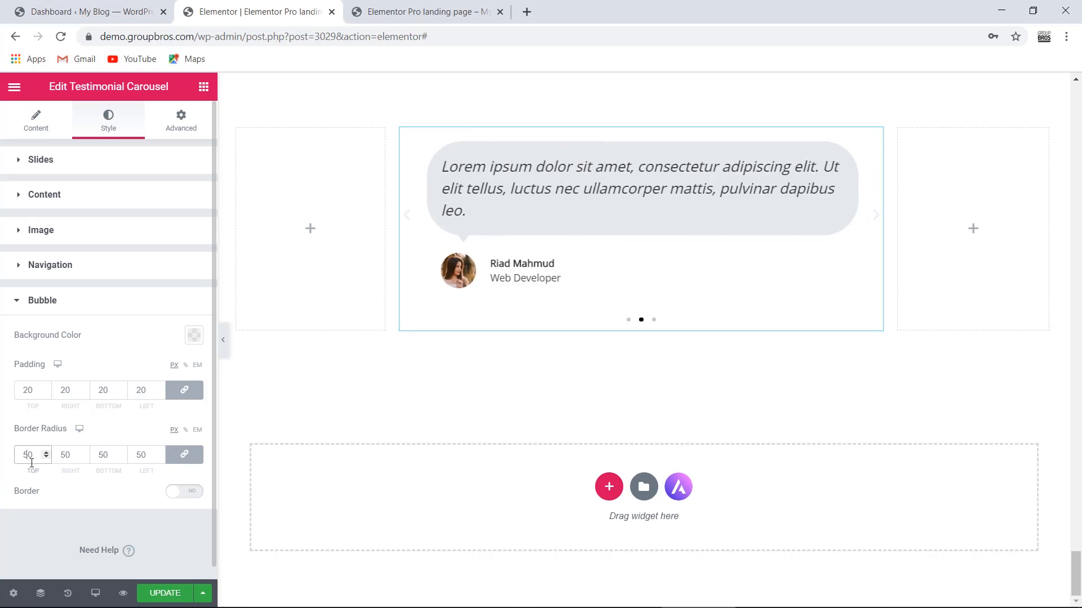
left_click_drag(31, 455, 3, 462)
key("BackSpace")
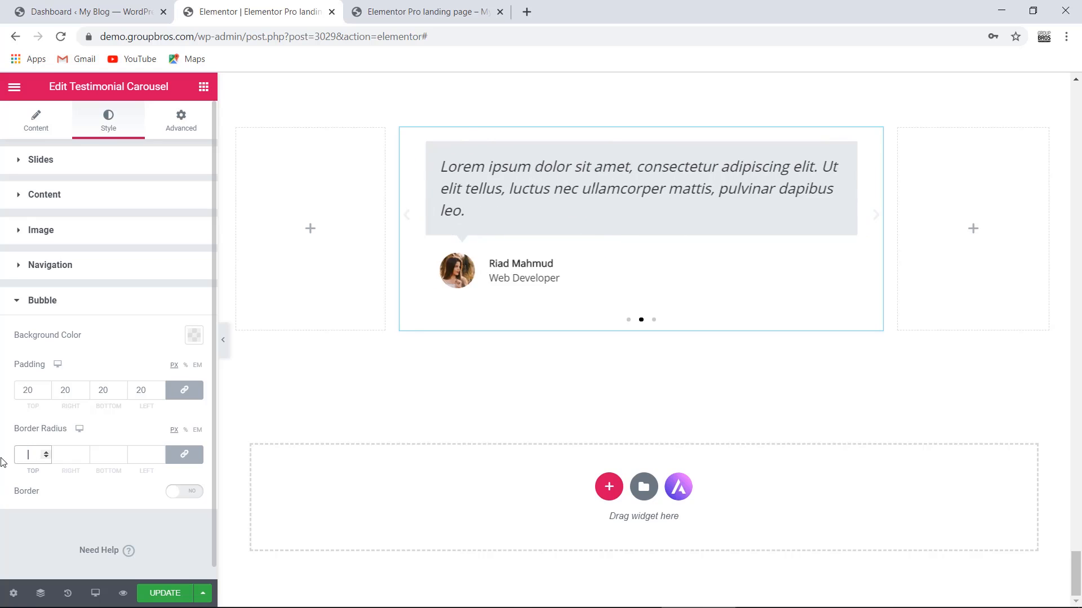
- Turn on the bubble border and drag its width to 12, then back to 0
left_click(188, 493)
scroll(169, 490, "down", 2)
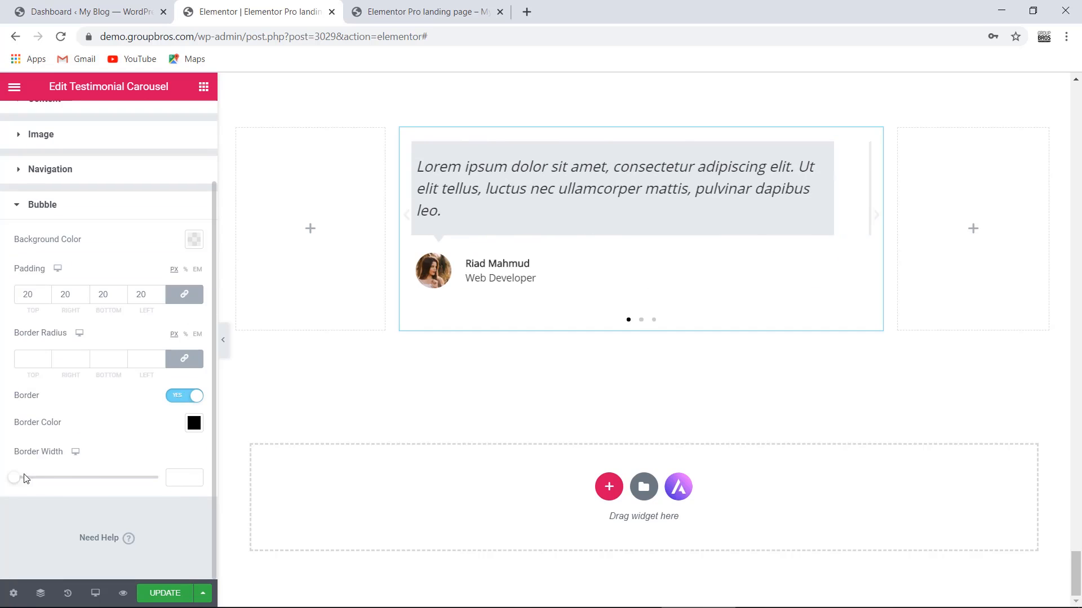
left_click_drag(15, 478, 96, 491)
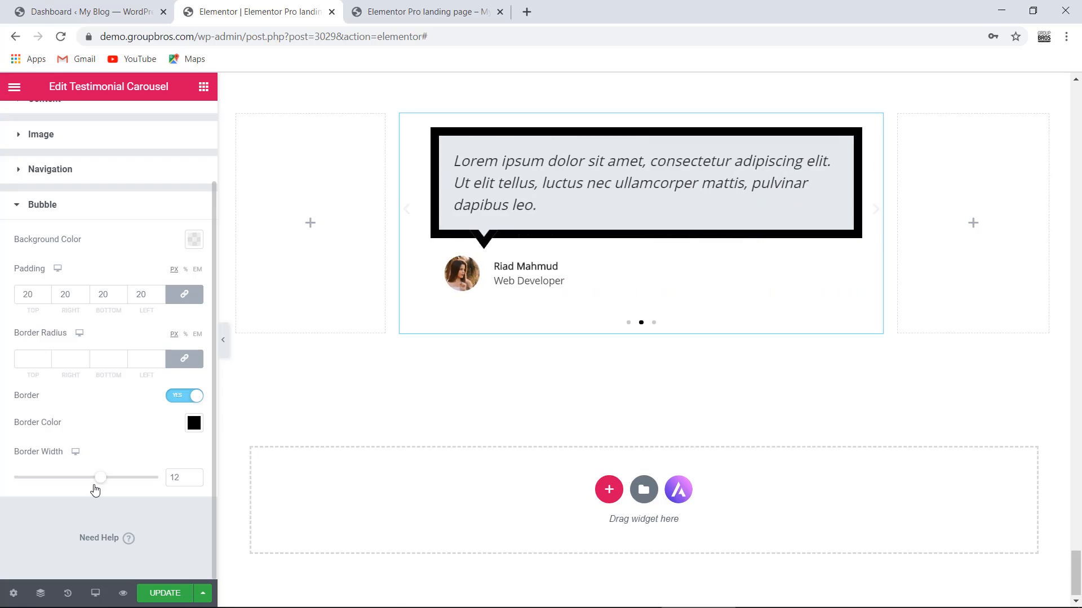
left_click_drag(92, 490, 5, 493)
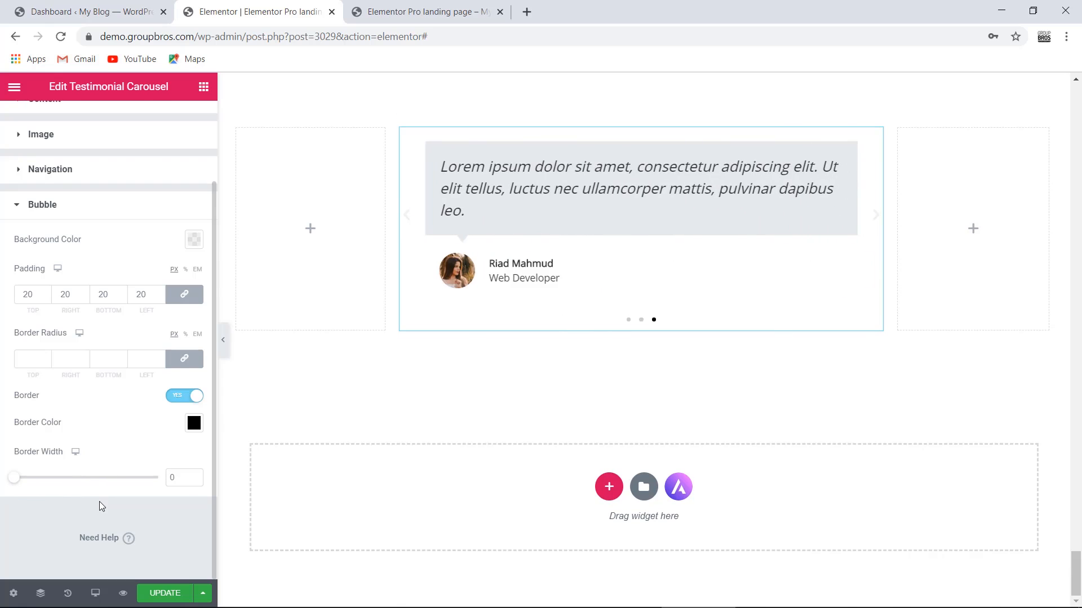
- Return to the carousel's Content tab settings
scroll(99, 506, "up", 2)
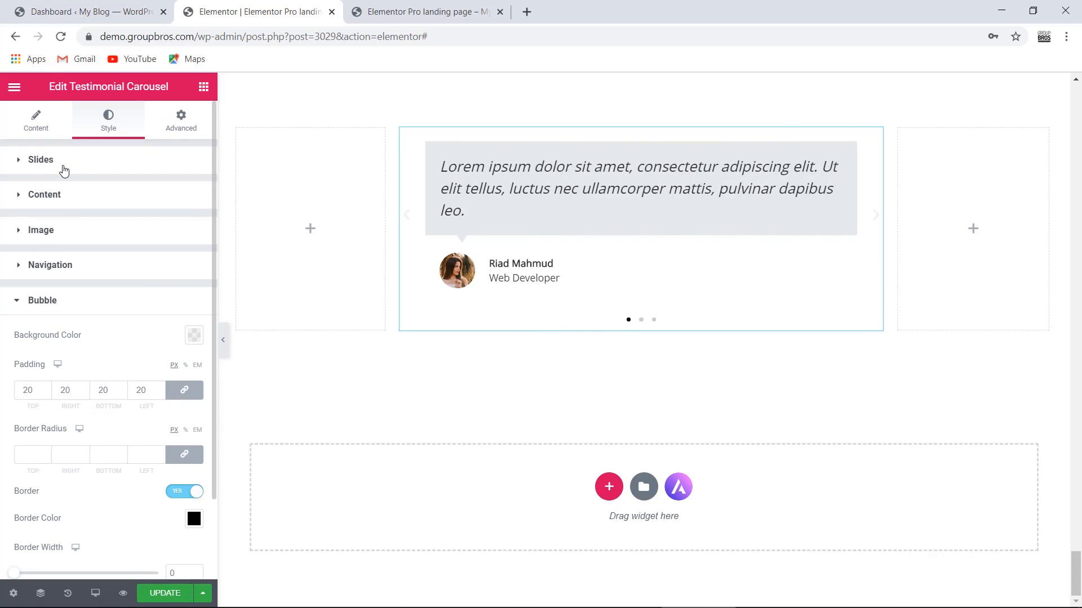
scroll(407, 258, "up", 8)
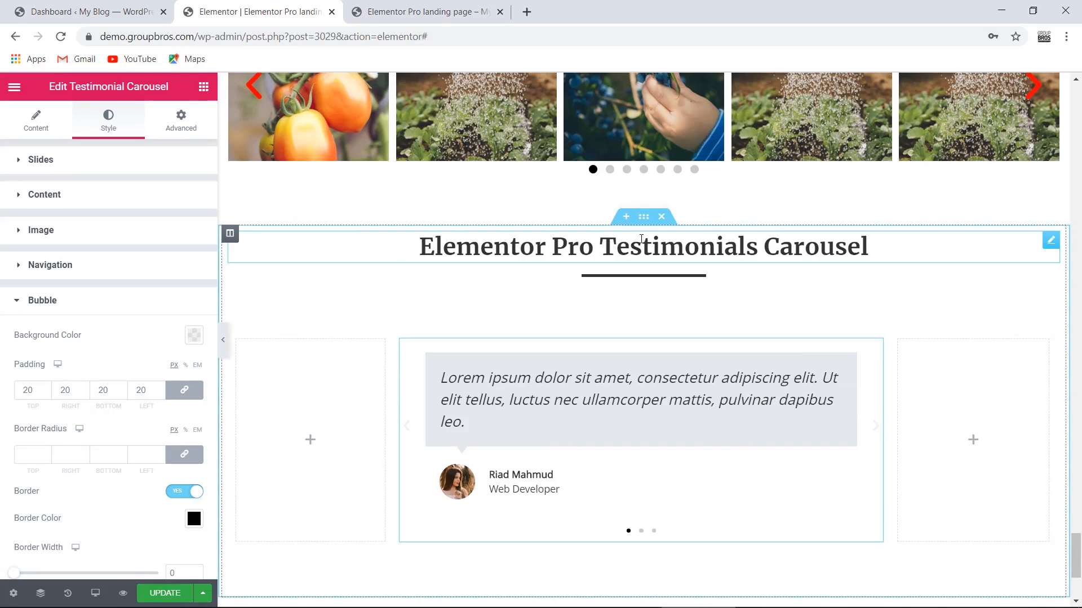
left_click(28, 137)
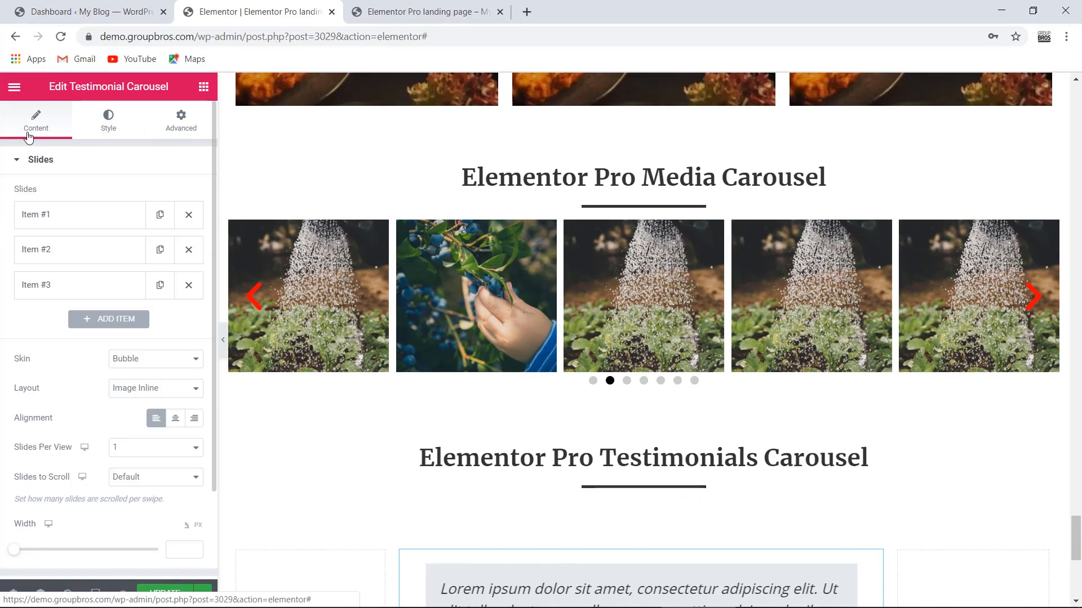
scroll(638, 296, "down", 8)
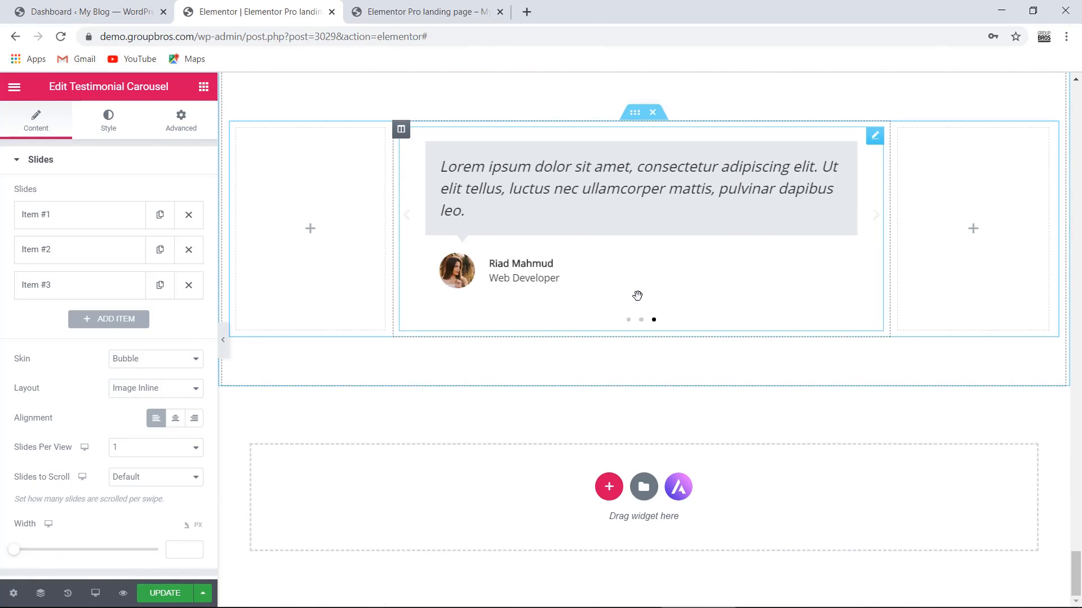